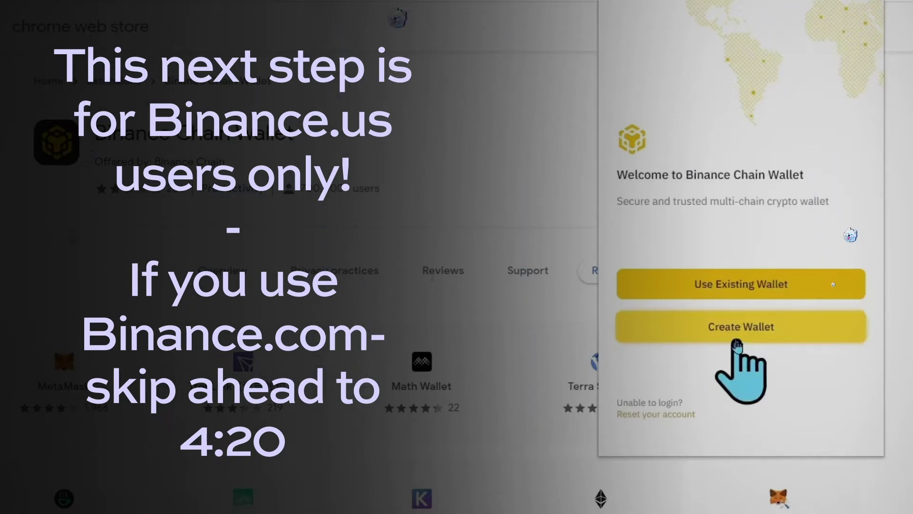
- Create a new wallet using a generated seed phrase, entering and confirming a strong wallet password
click(737, 341)
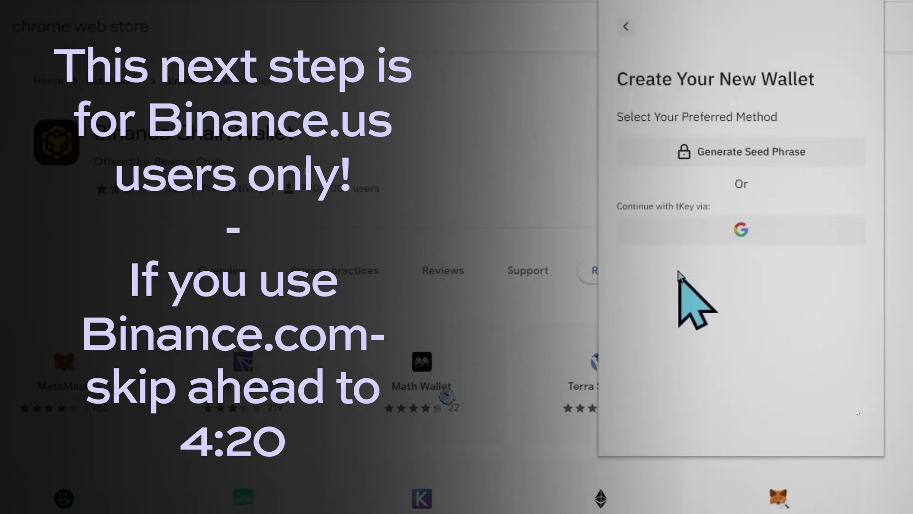
click(741, 159)
click(720, 169)
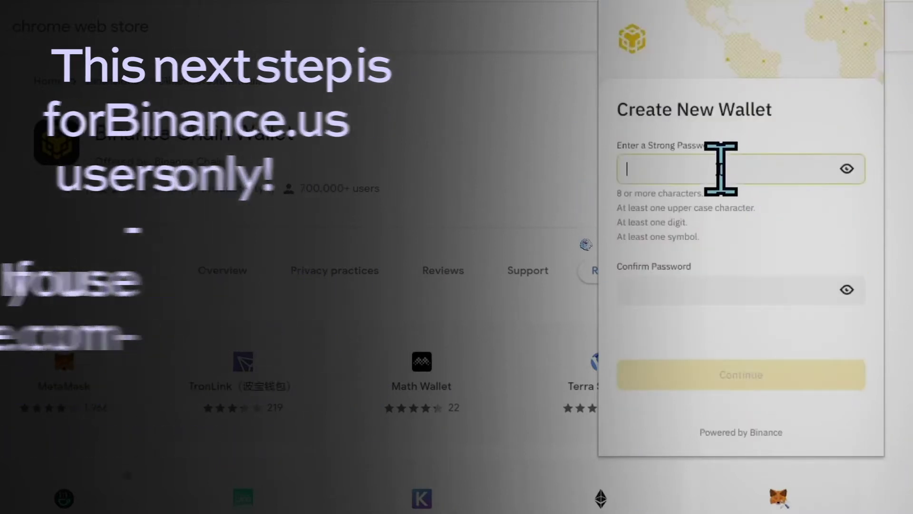
text(••••)
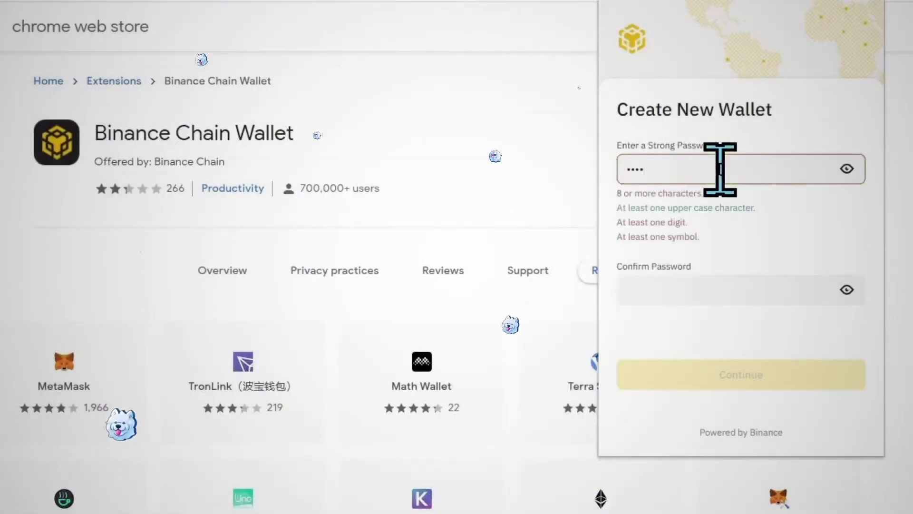
text(•••••)
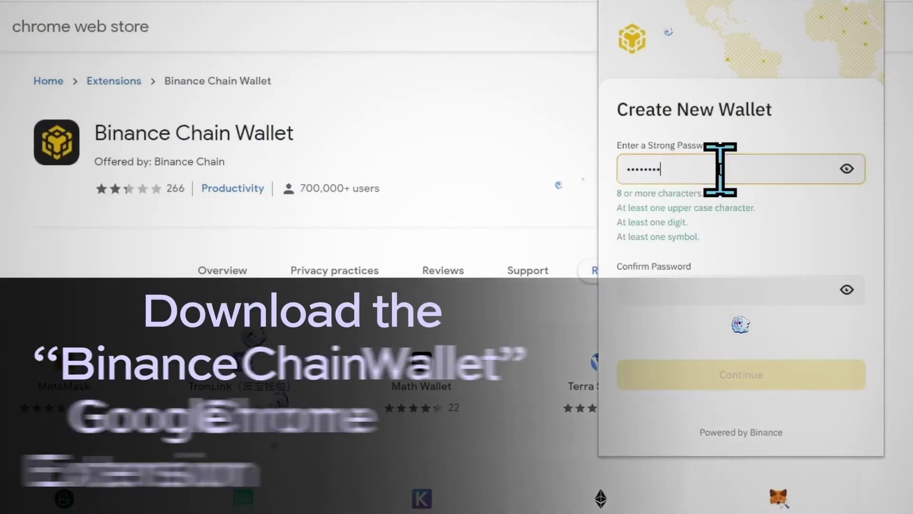
text(•)
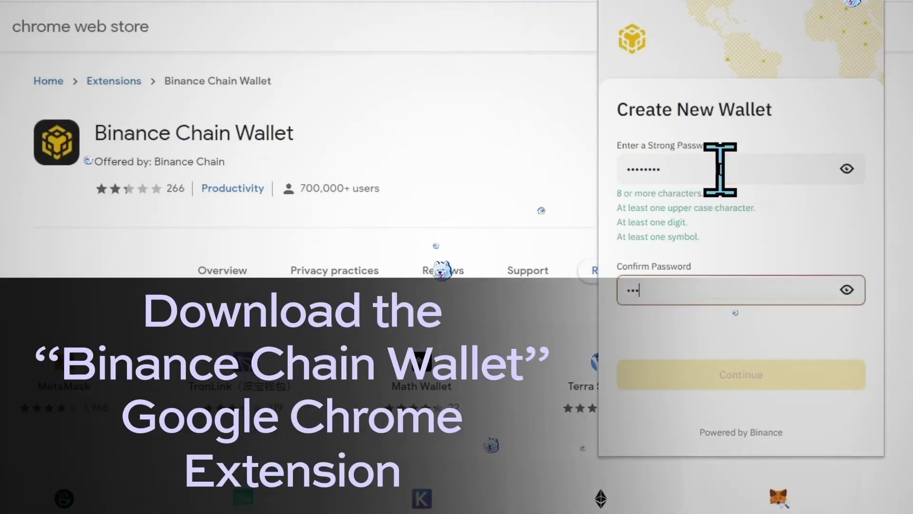
text(•••••••)
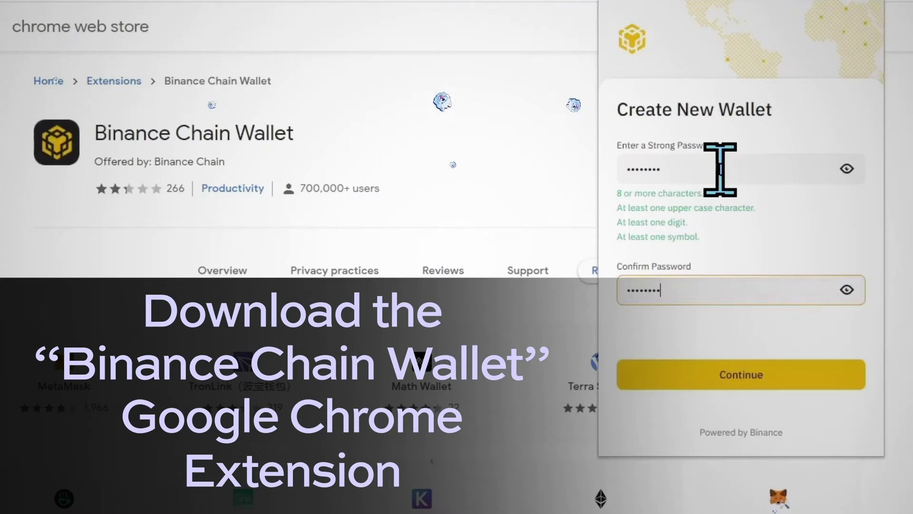
click(741, 385)
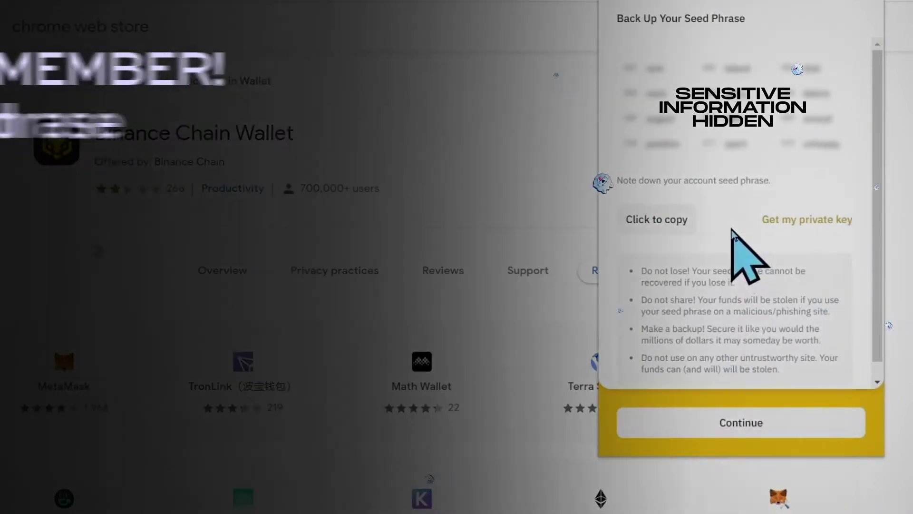
- Continue past the seed phrase backup and confirm it by entering the requested seed phrase words
click(717, 425)
click(676, 131)
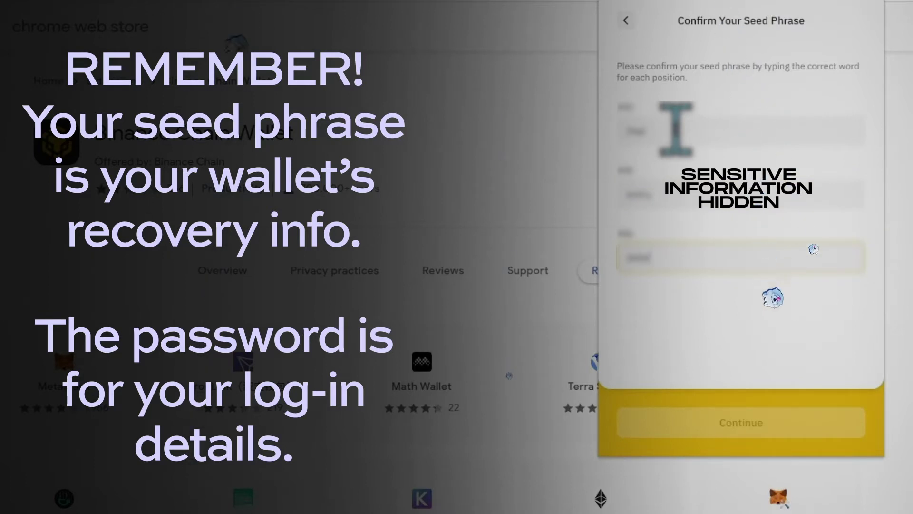
text(??)
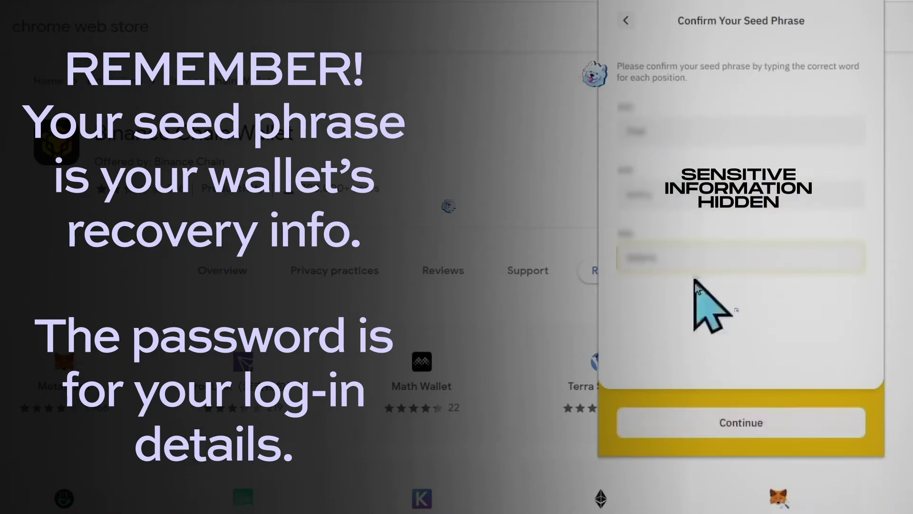
click(738, 434)
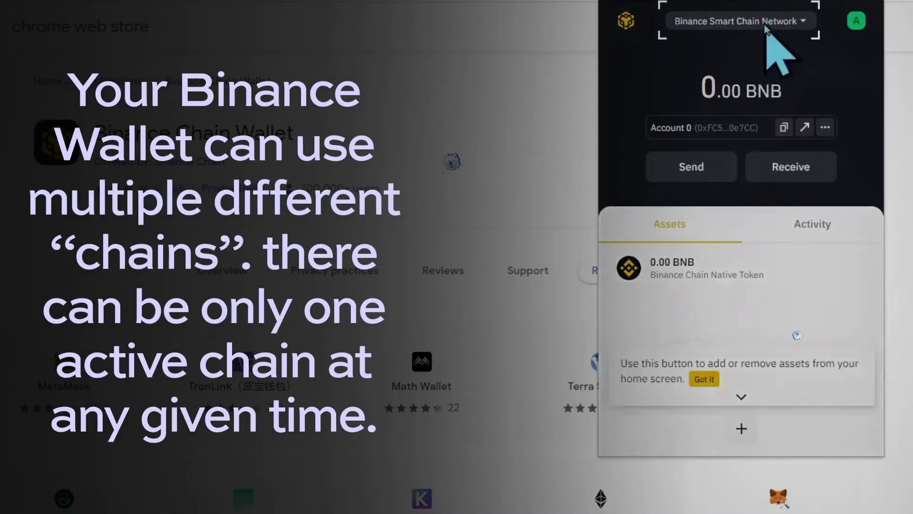
- Switch the wallet to the Binance Chain Network and copy the Account 0 address
click(766, 24)
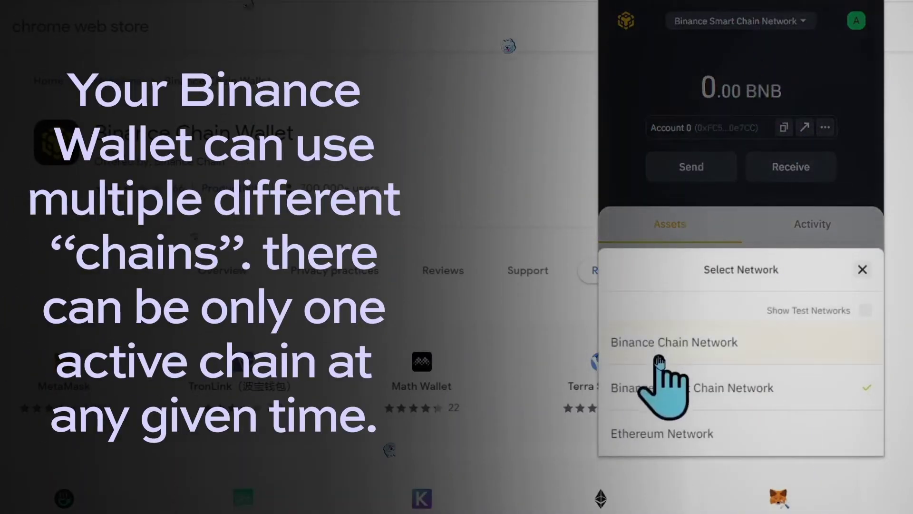
click(746, 354)
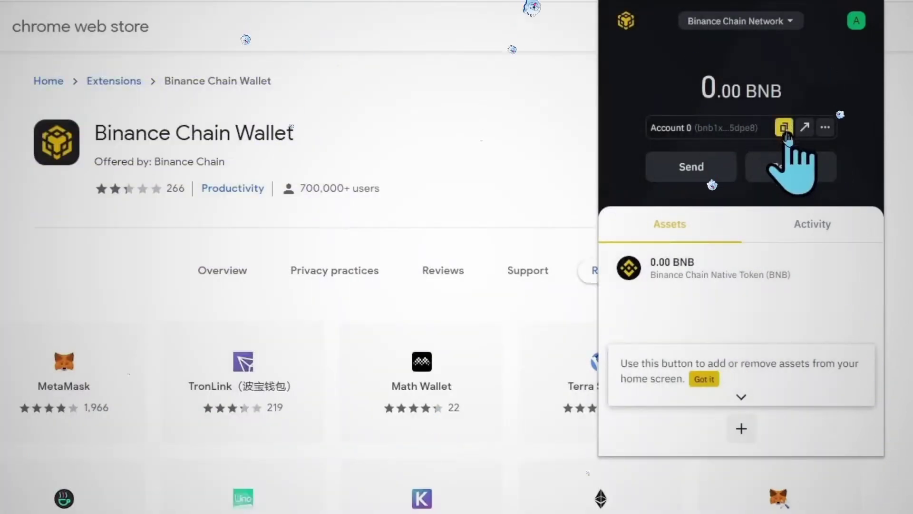
click(785, 133)
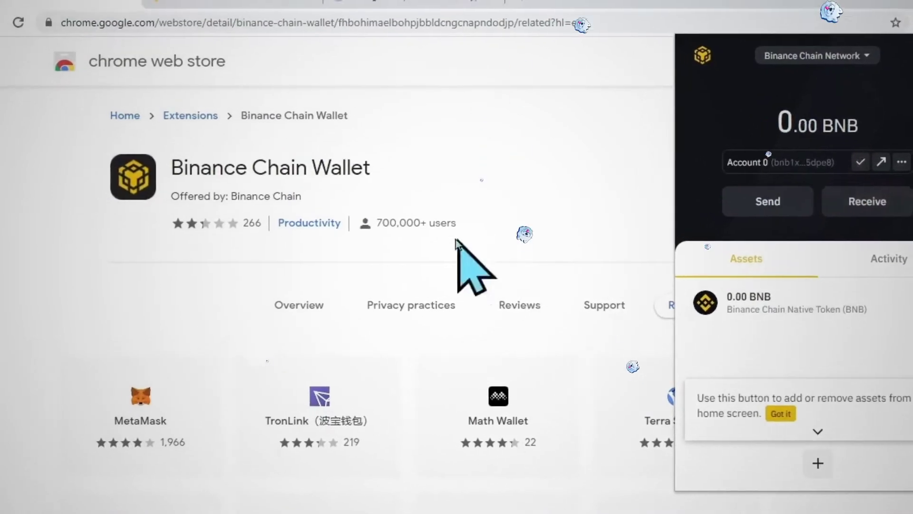
- Go to the Binance.US withdrawal page and choose BNB as the coin to withdraw
click(257, 22)
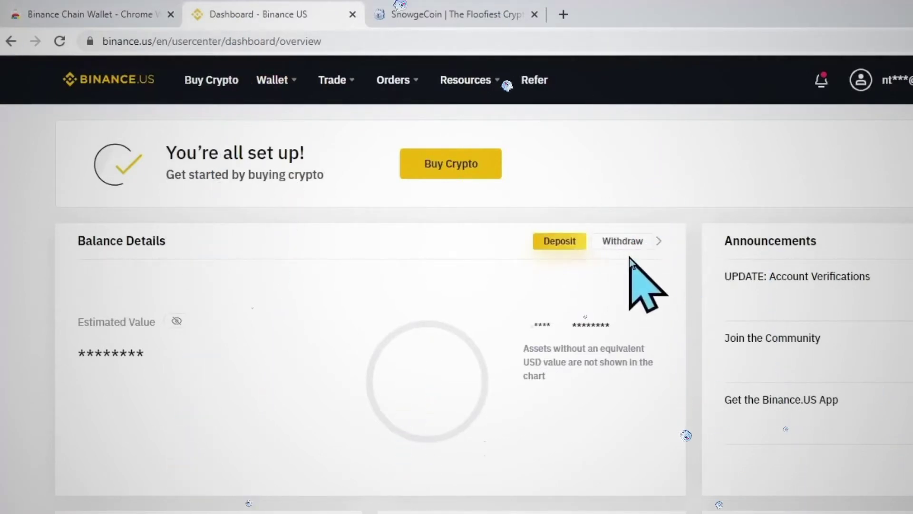
mouse_move(282, 80)
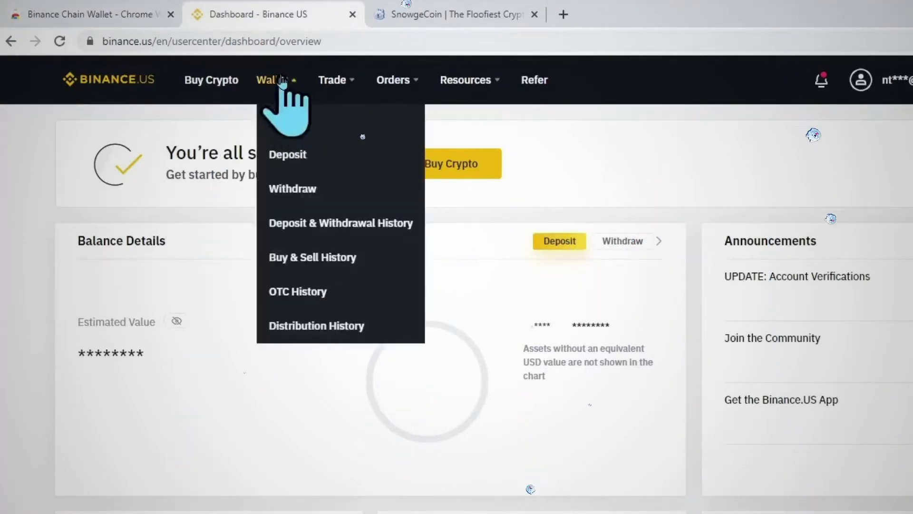
click(302, 199)
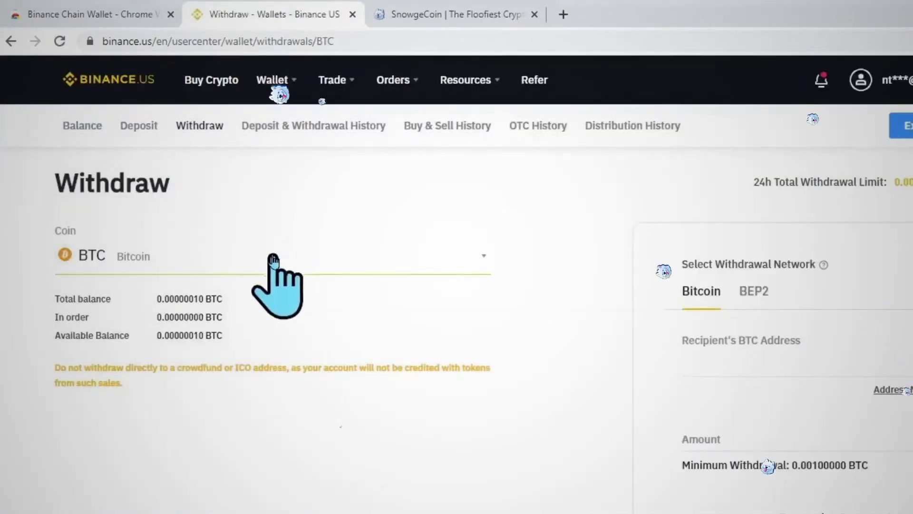
click(270, 259)
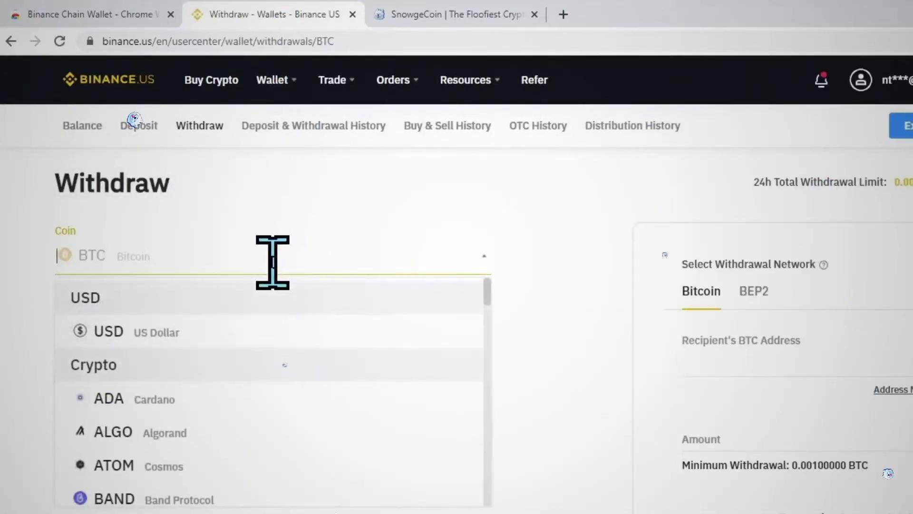
text(bnb)
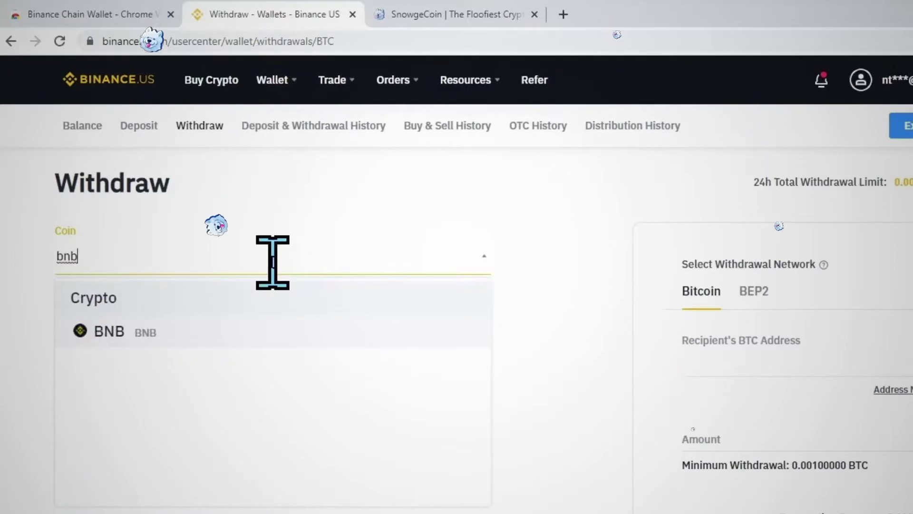
click(215, 345)
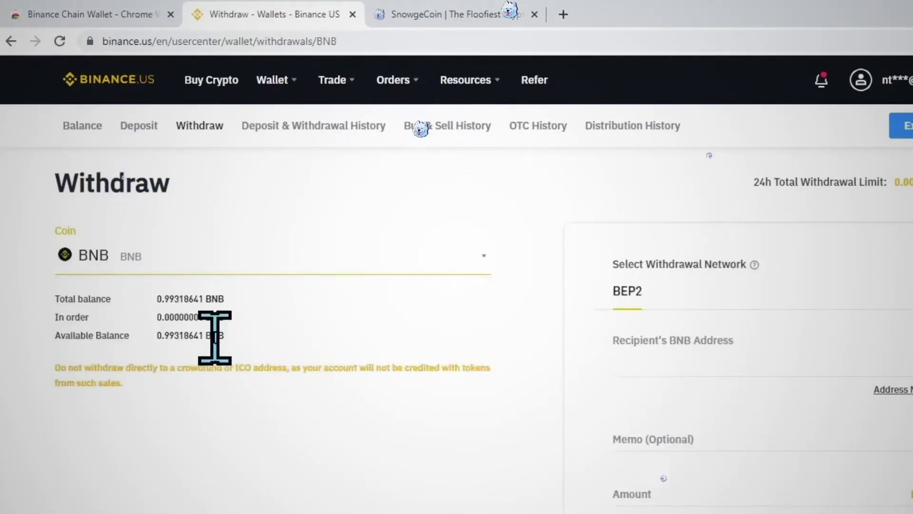
- Submit a withdrawal of 0.1 BNB to the copied wallet address and request the SMS verification code
click(699, 352)
right_click(708, 359)
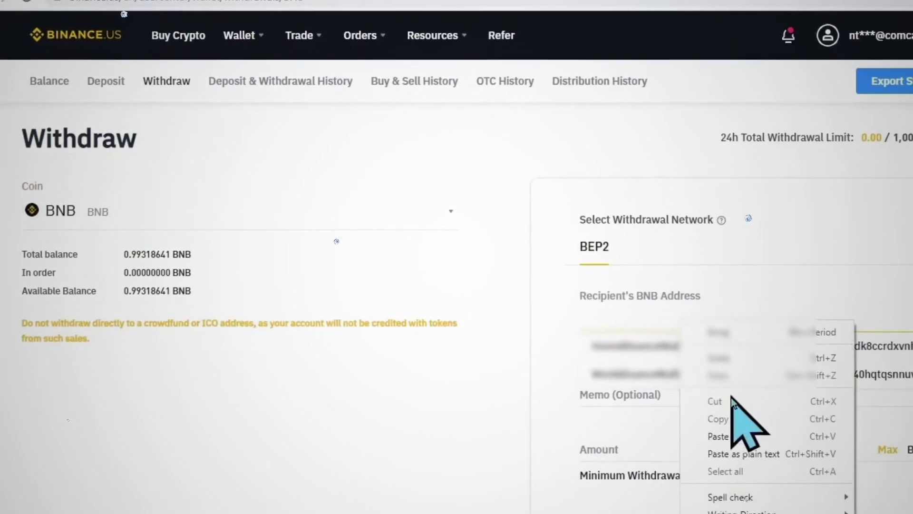
click(728, 436)
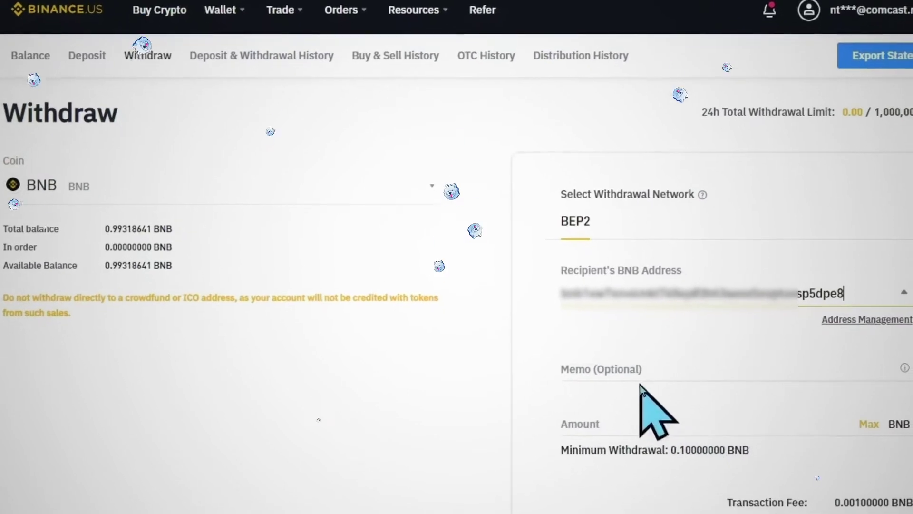
click(799, 395)
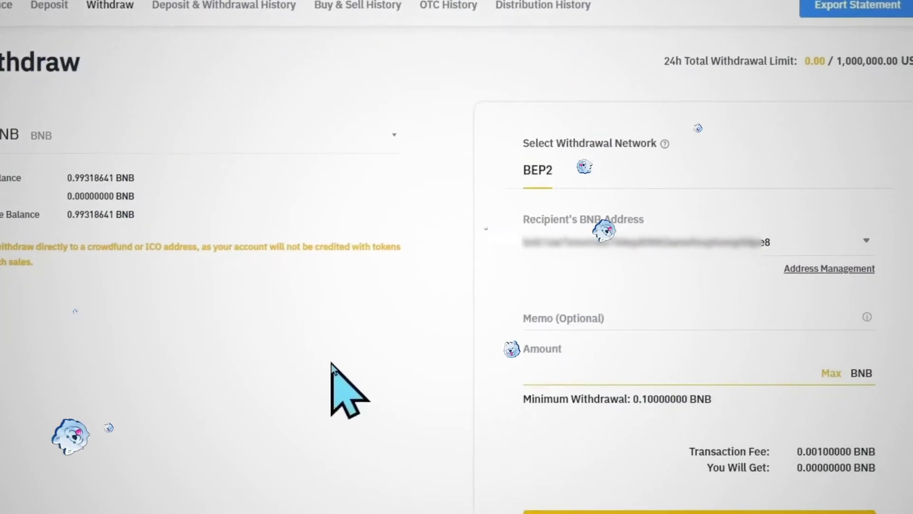
text(0.1)
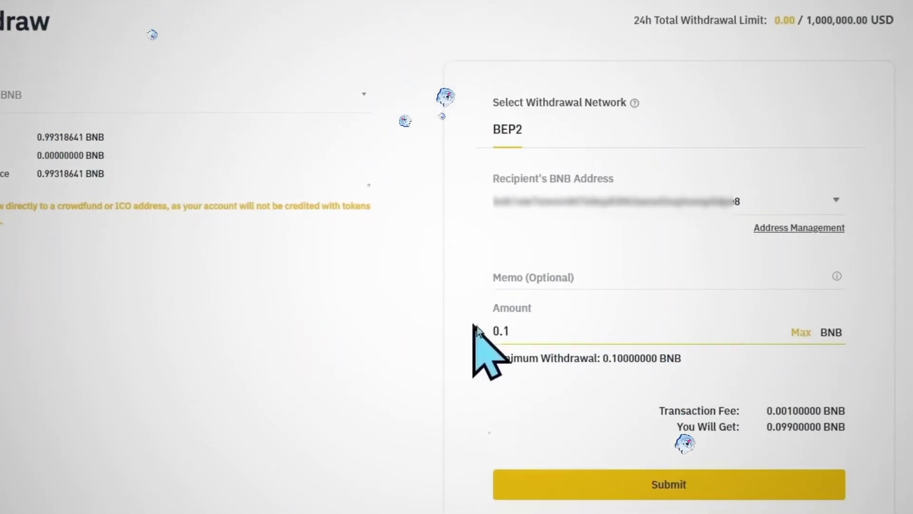
click(678, 490)
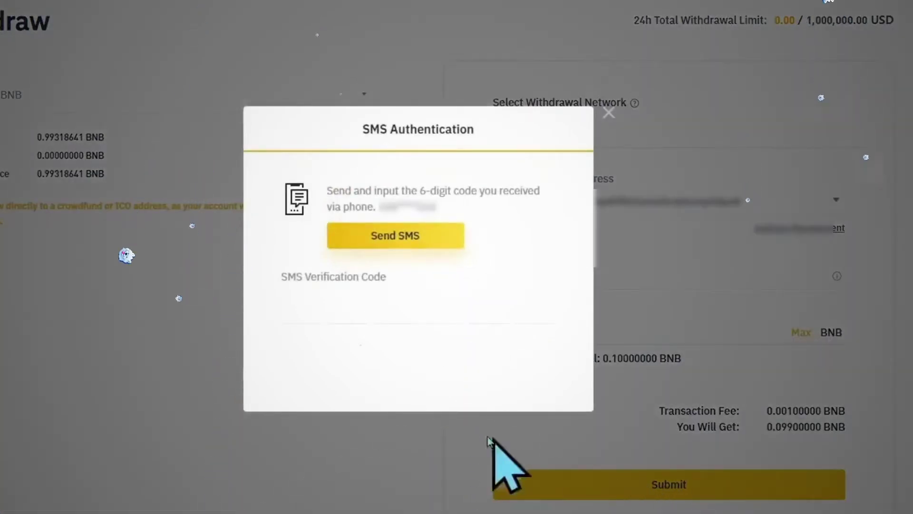
click(406, 244)
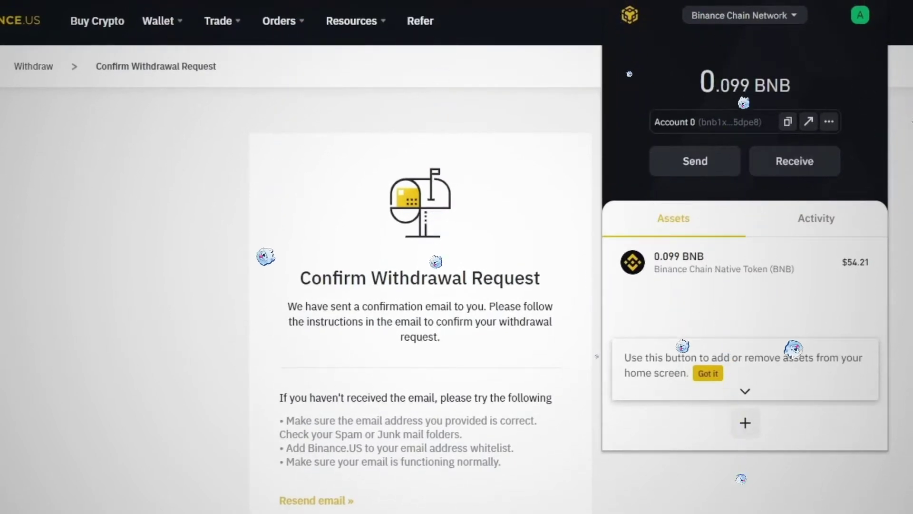
- Reopen the wallet extension, switch it to the Binance Smart Chain Network, and copy the account address
click(423, 348)
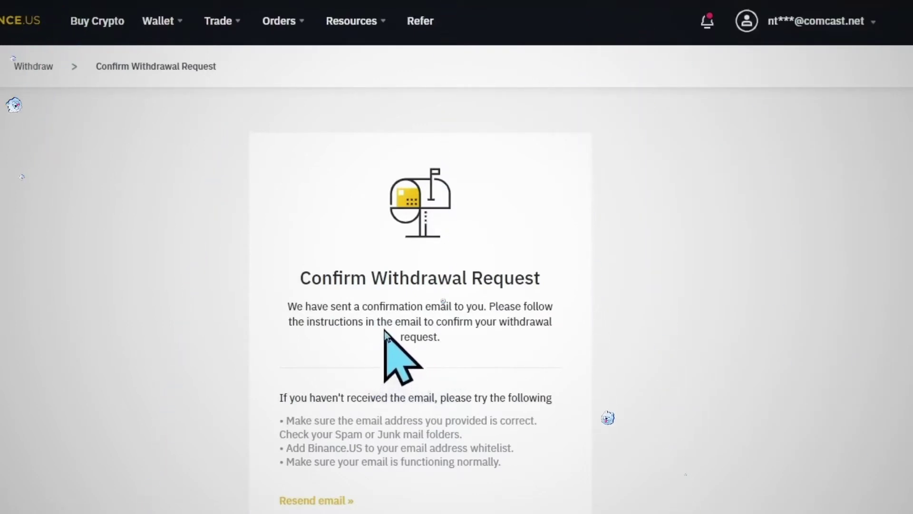
click(883, 3)
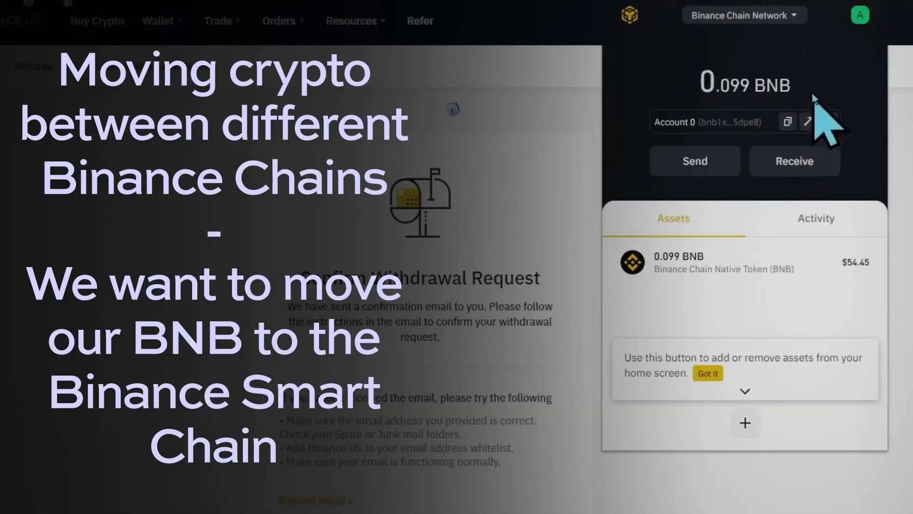
click(790, 15)
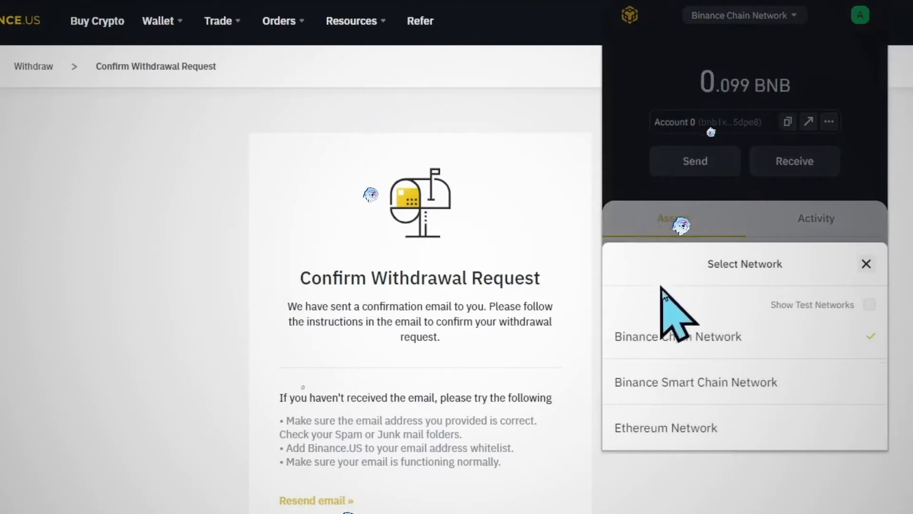
click(744, 383)
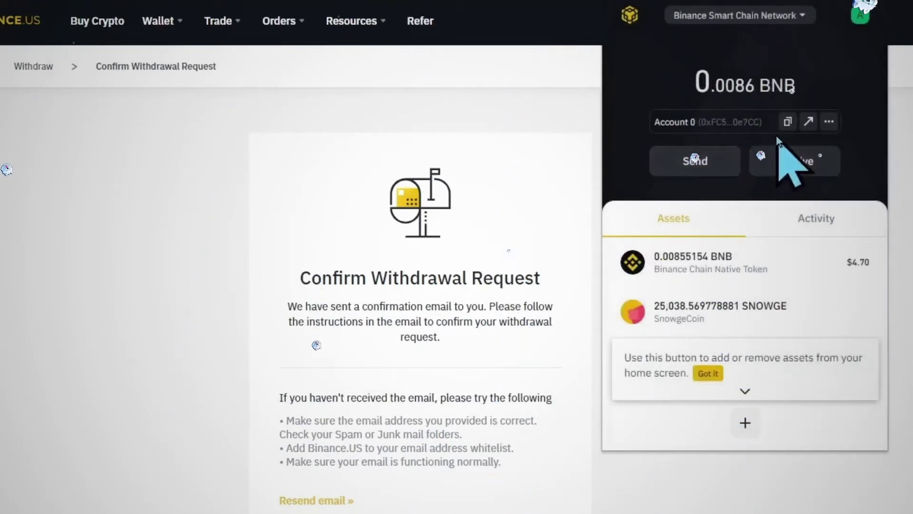
click(788, 123)
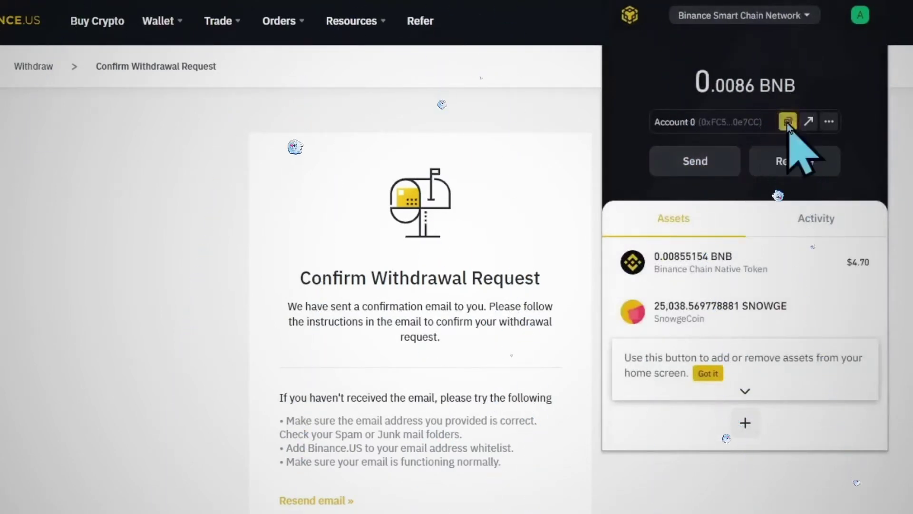
- Switch the wallet back to the Binance Chain Network and start a BNB transfer to the copied Smart Chain address
click(728, 23)
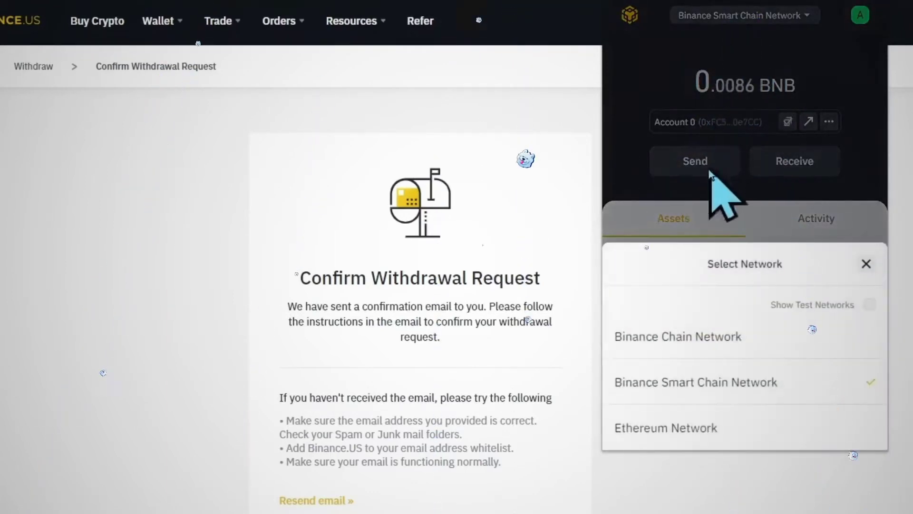
click(675, 337)
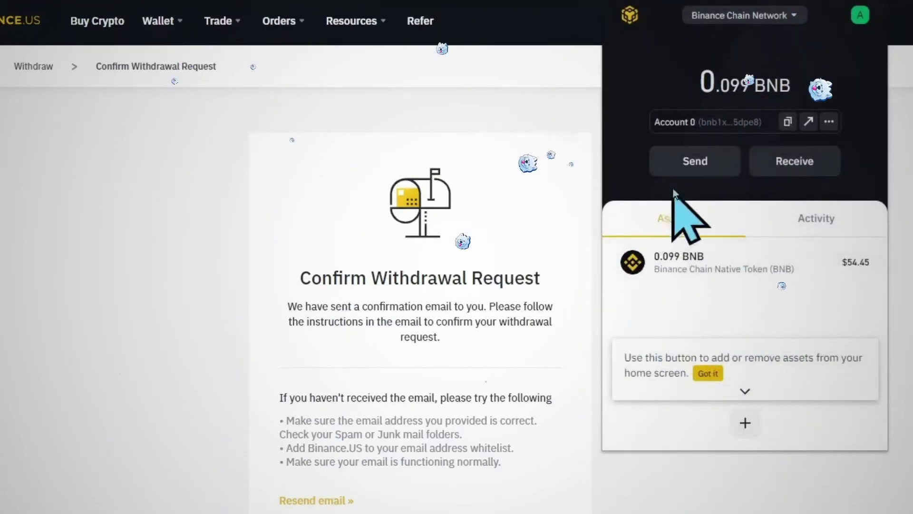
click(694, 164)
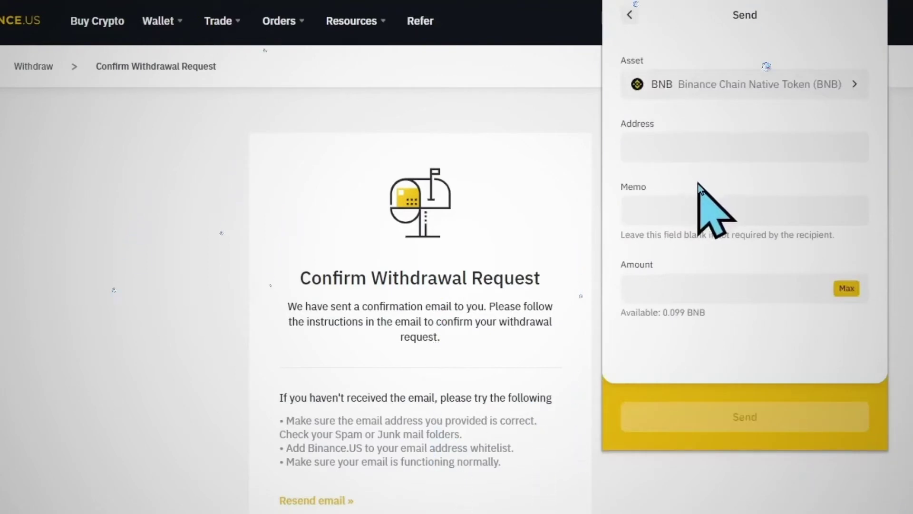
click(699, 147)
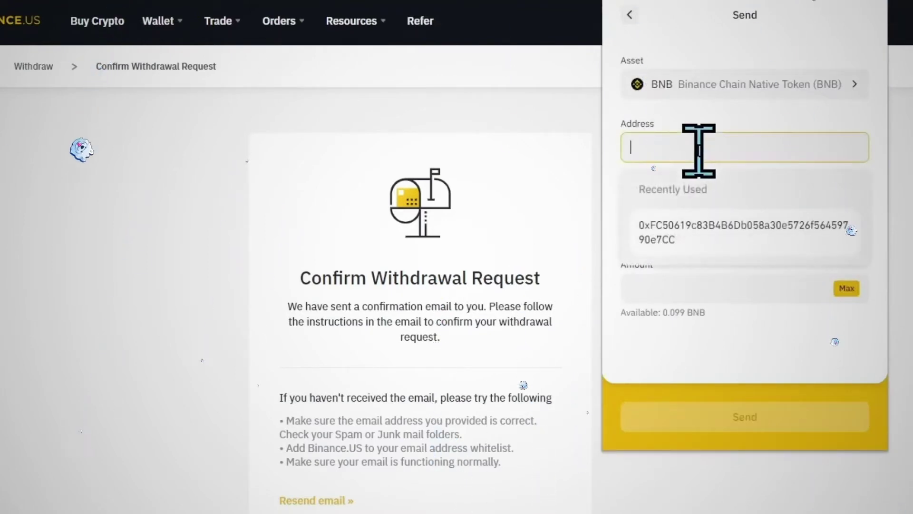
right_click(699, 151)
click(758, 279)
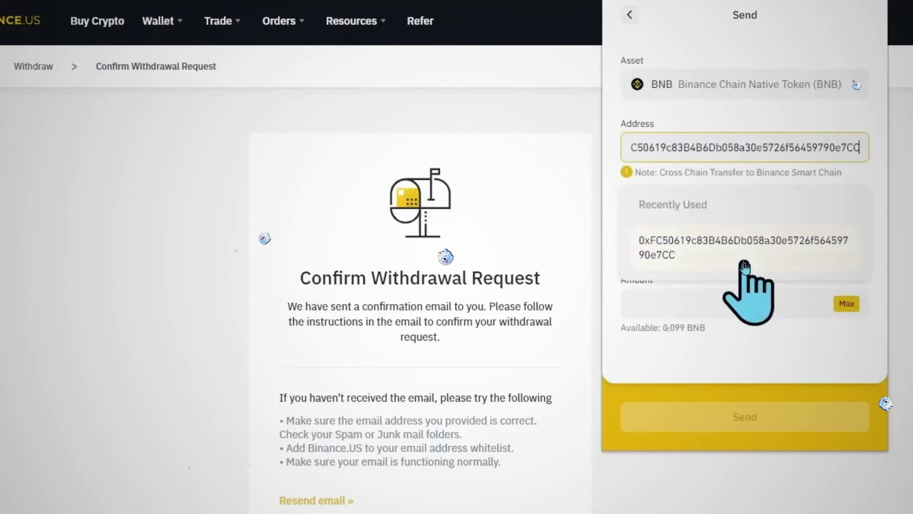
- Send the maximum 0.099 BNB to the recently used Smart Chain address, confirm the transaction, and close the wallet
click(744, 265)
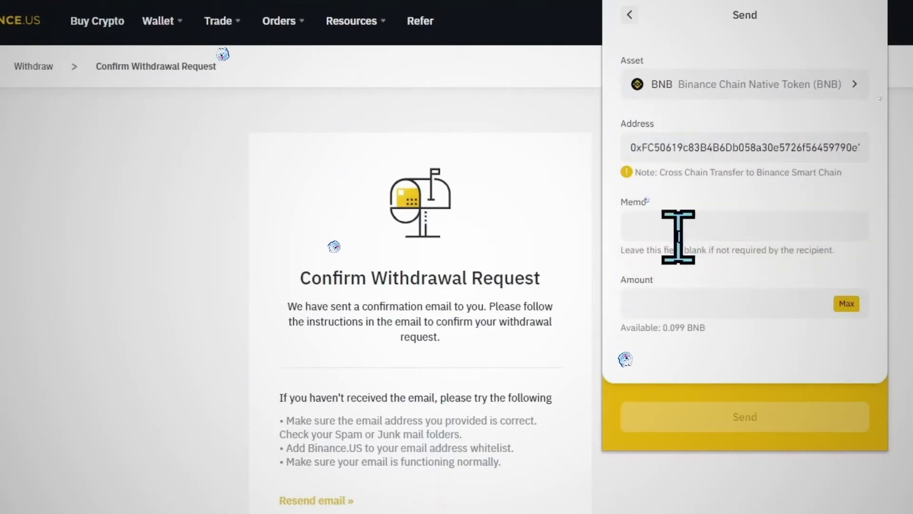
click(840, 303)
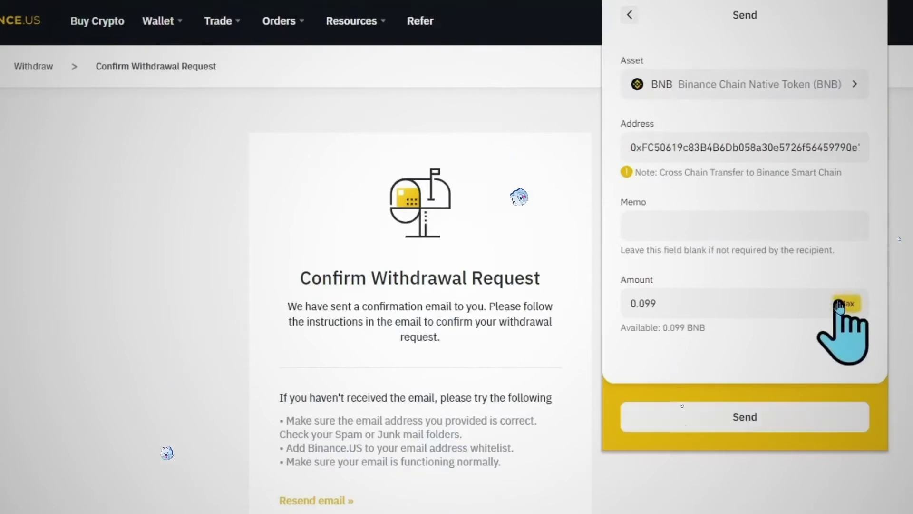
click(746, 433)
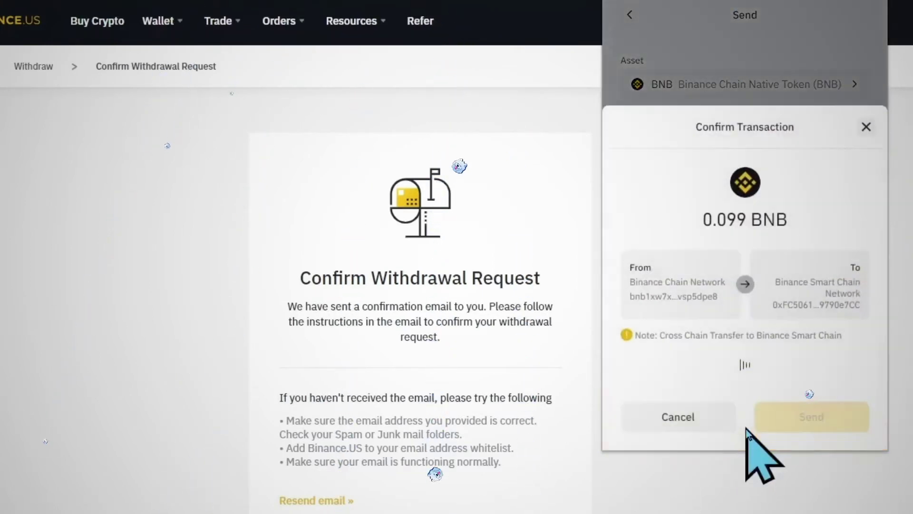
click(783, 425)
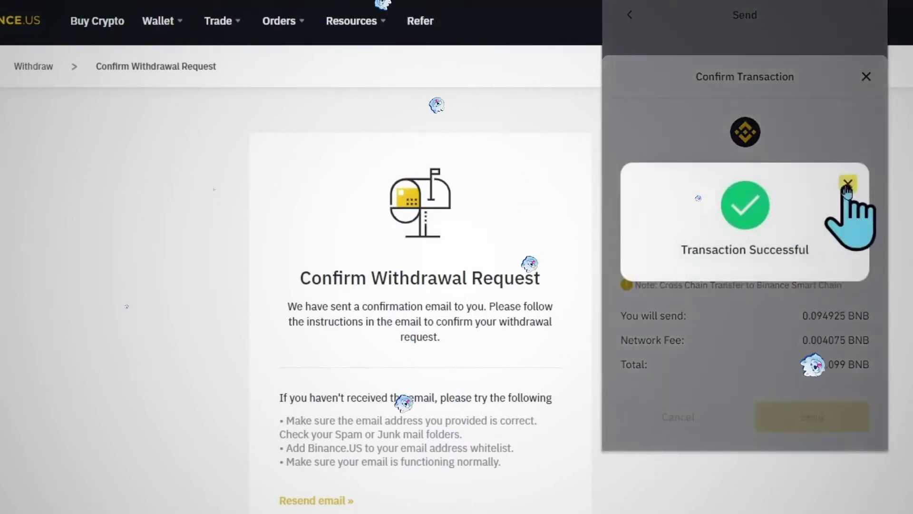
click(849, 187)
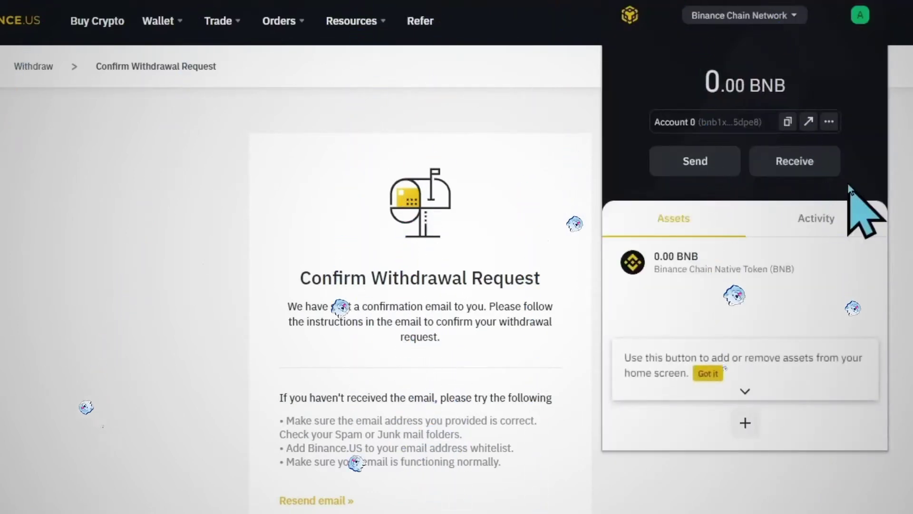
click(777, 482)
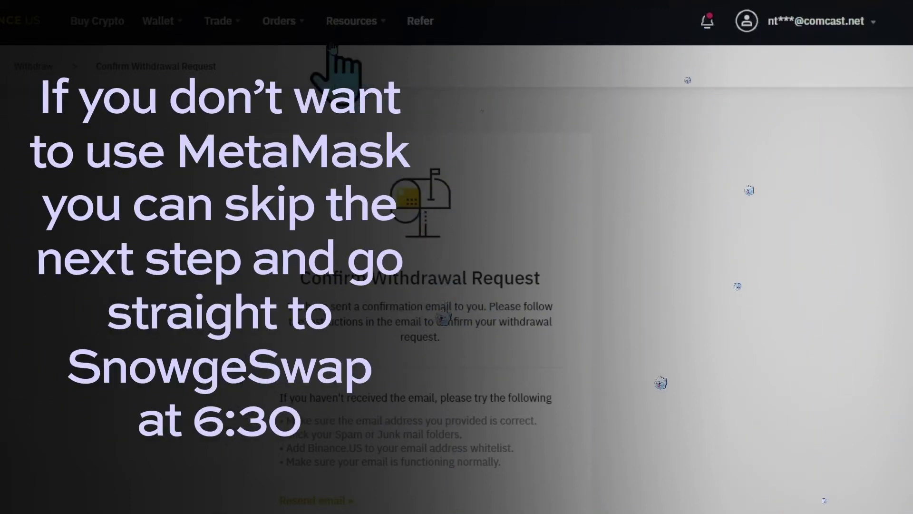
- Install the MetaMask extension from the Chrome Web Store, dismiss the tab-grouping tip, and reload the blank setup page
mouse_move(331, 41)
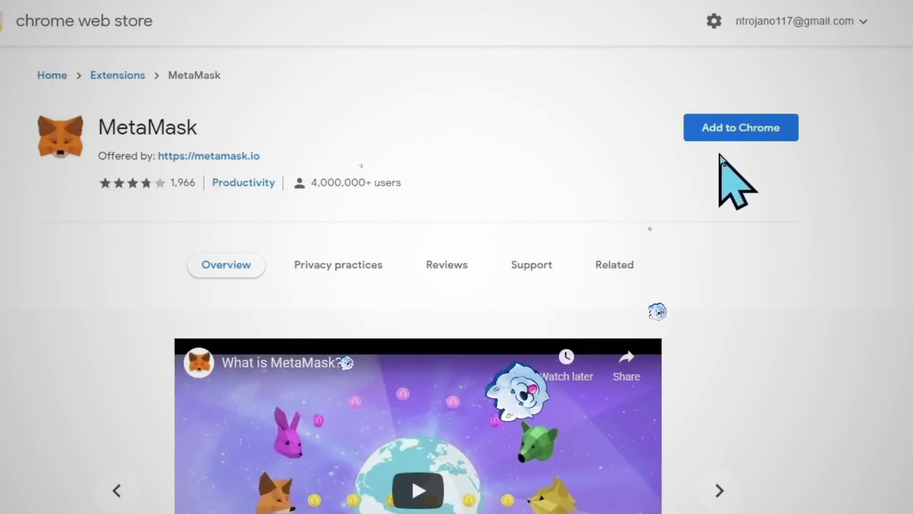
click(739, 136)
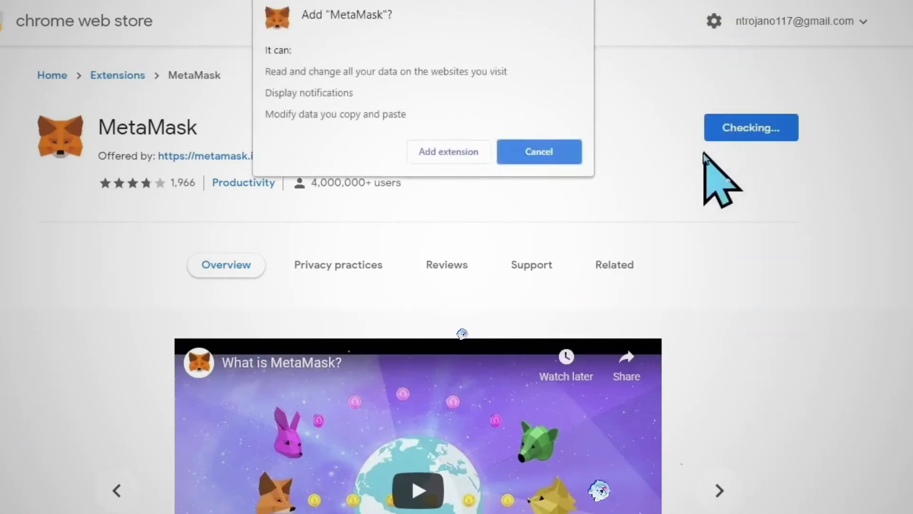
click(454, 156)
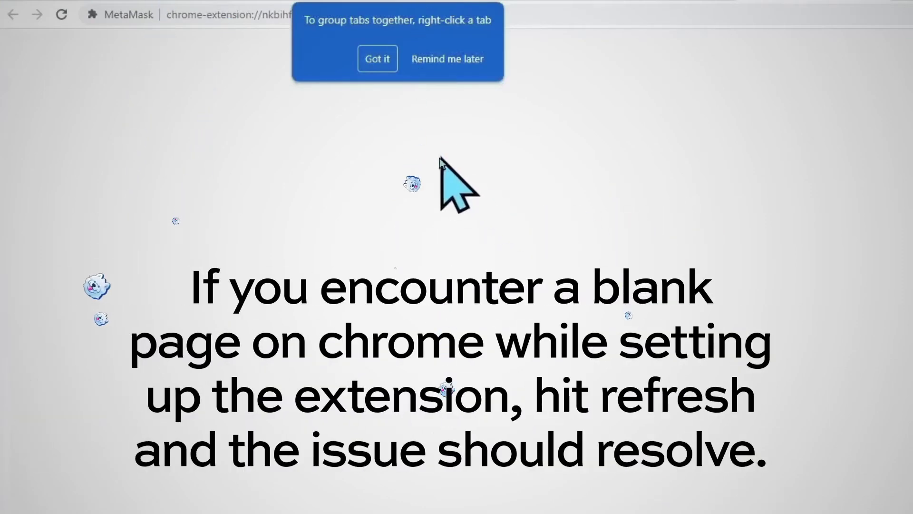
click(437, 62)
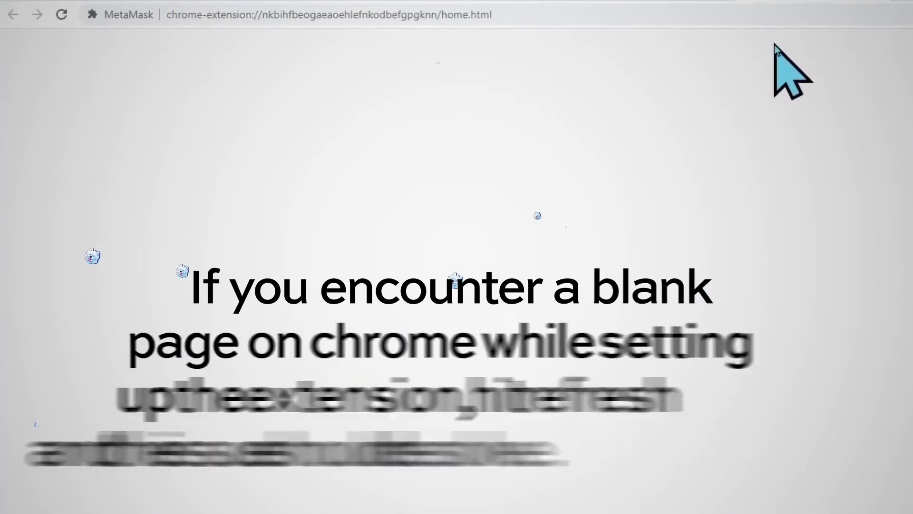
key(F5)
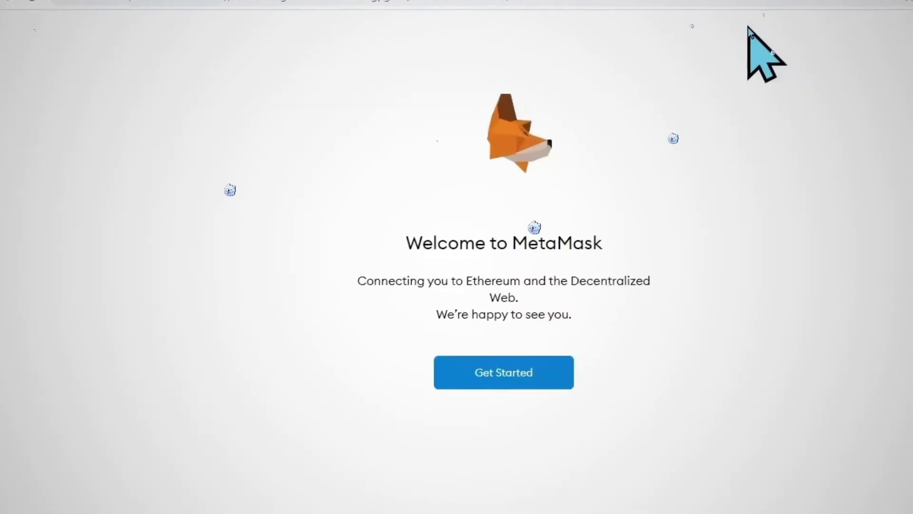
- Start MetaMask setup by choosing to create a new wallet and decline sharing usage data
click(468, 362)
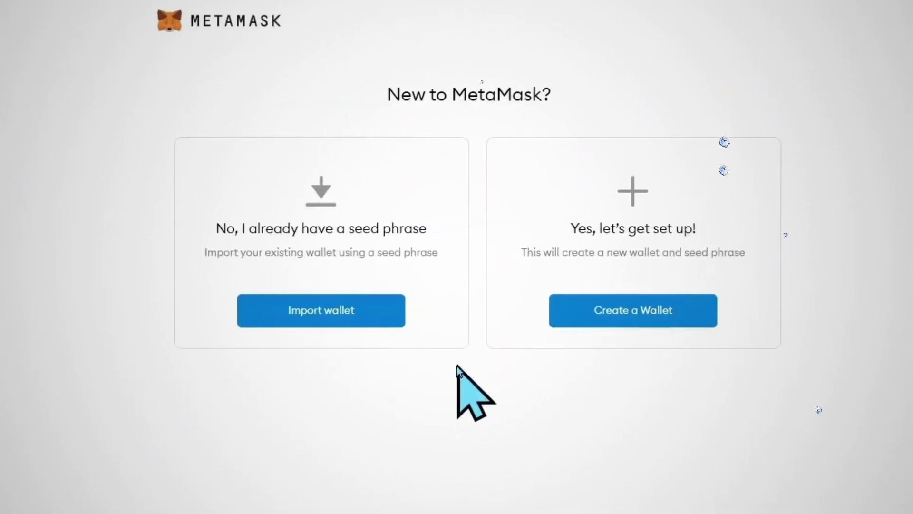
click(620, 323)
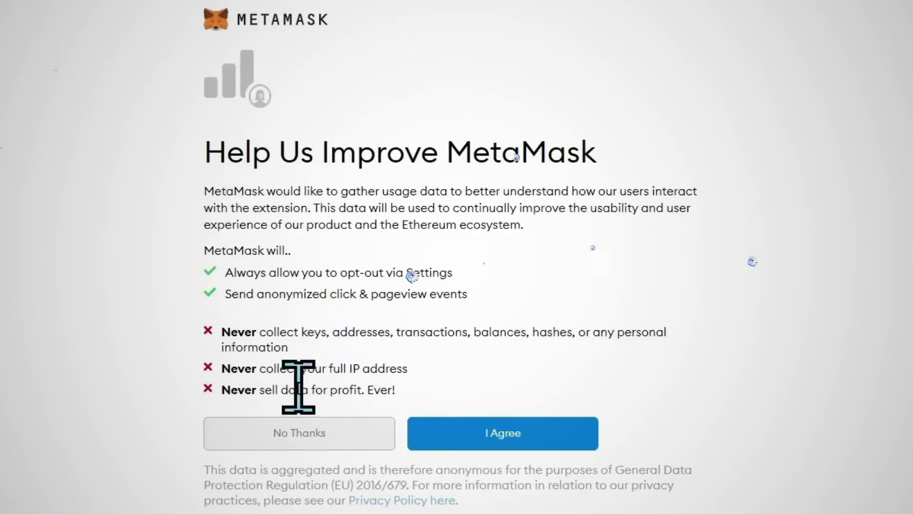
click(292, 450)
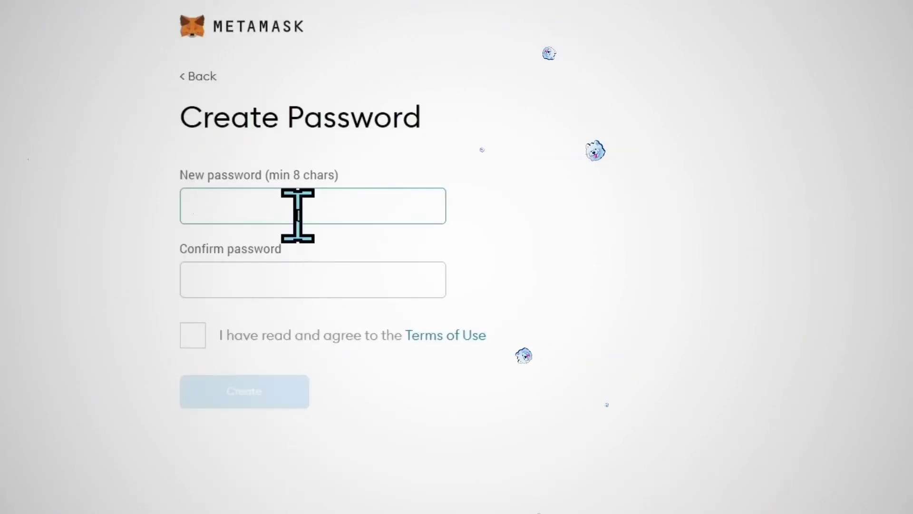
- Enter and confirm a new MetaMask password, accept the Terms of Use, and create the wallet
text(aa)
key(Tab)
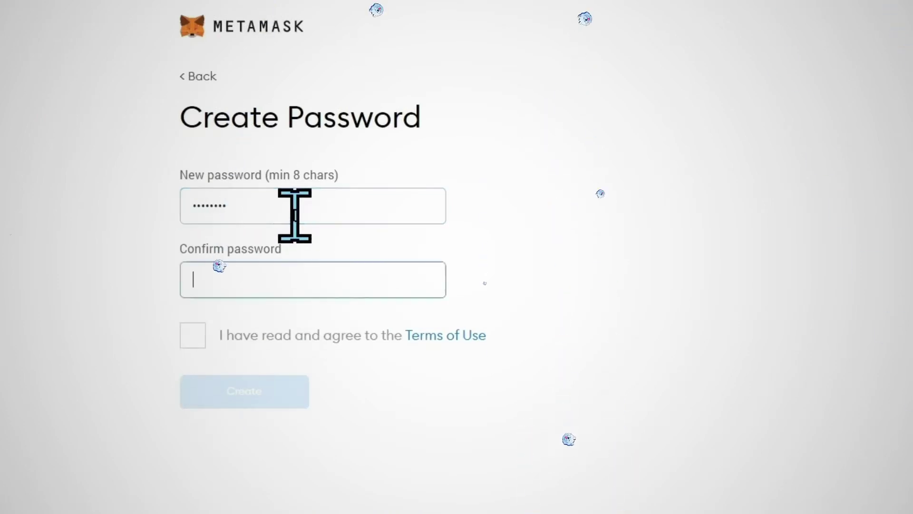
text(aaaaaaaa)
click(193, 335)
click(239, 404)
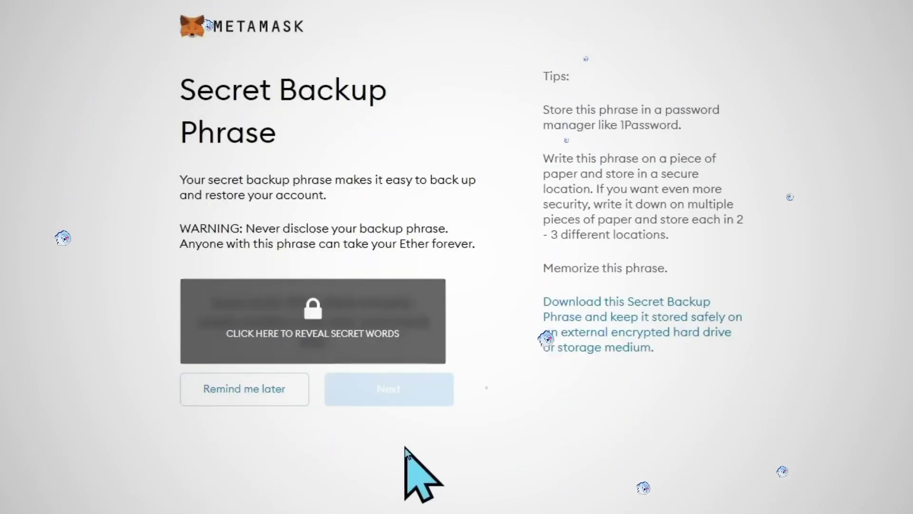
- Reveal the secret backup phrase, complete the backup and wallet setup, and dismiss the What's new notice
click(350, 345)
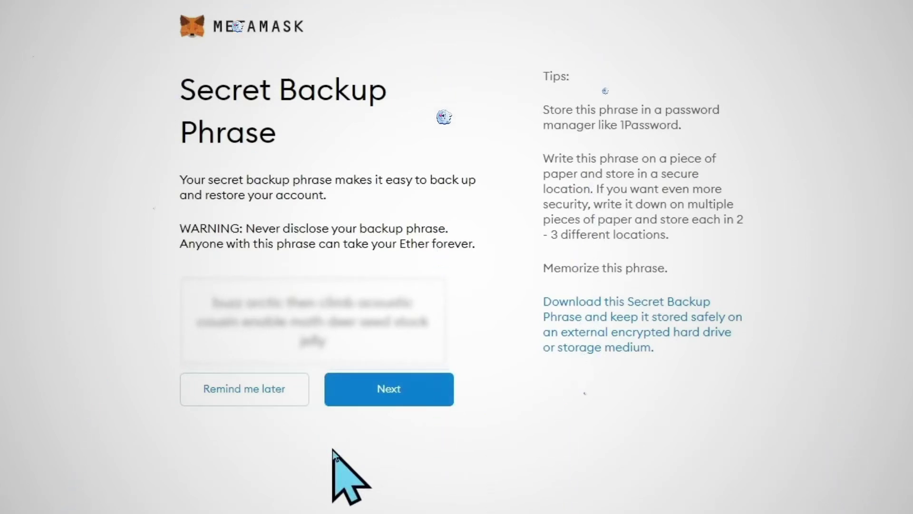
click(381, 389)
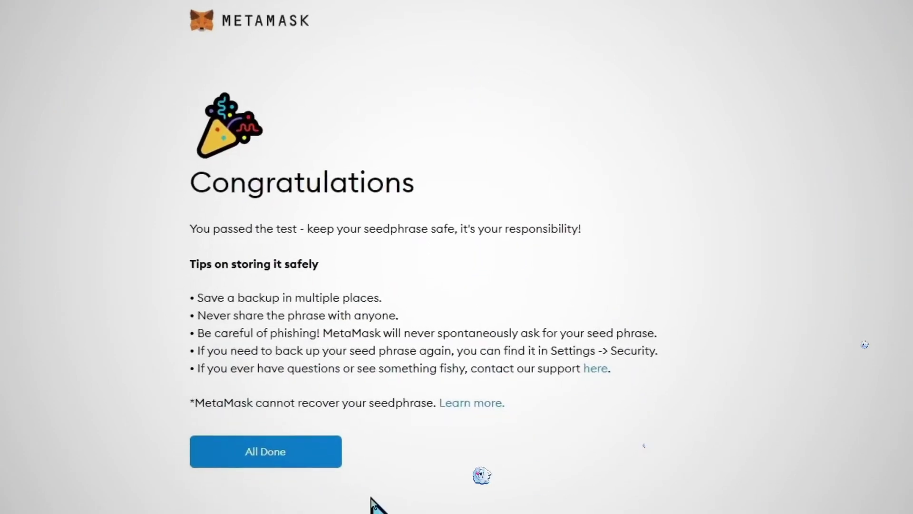
click(319, 453)
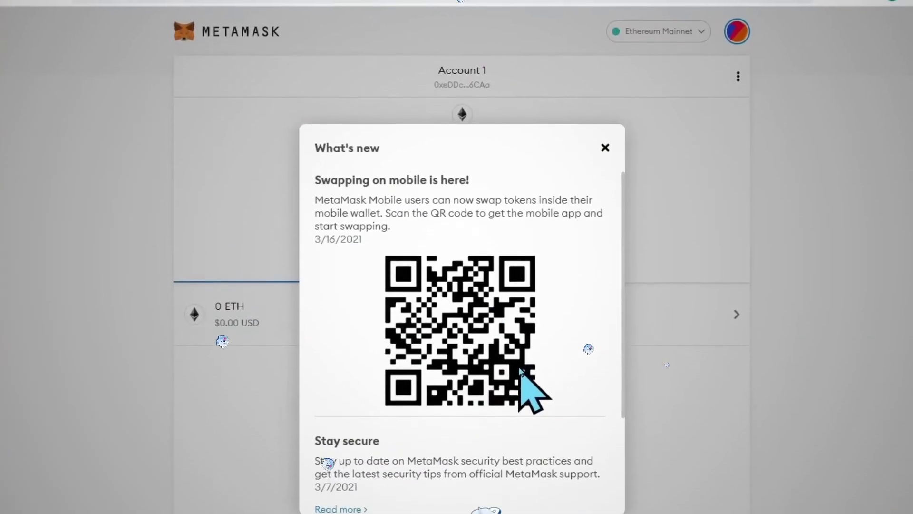
click(604, 151)
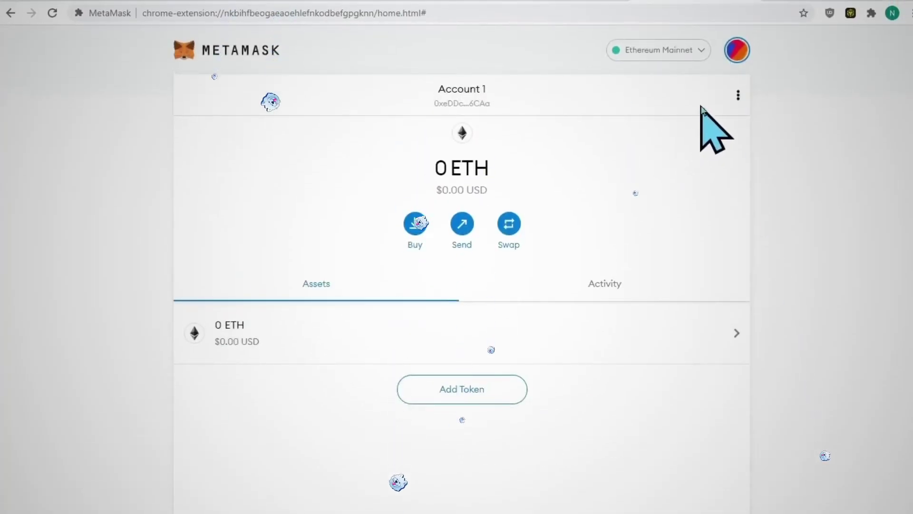
- Pin the MetaMask extension in the browser and close the extensions list
click(871, 12)
click(842, 96)
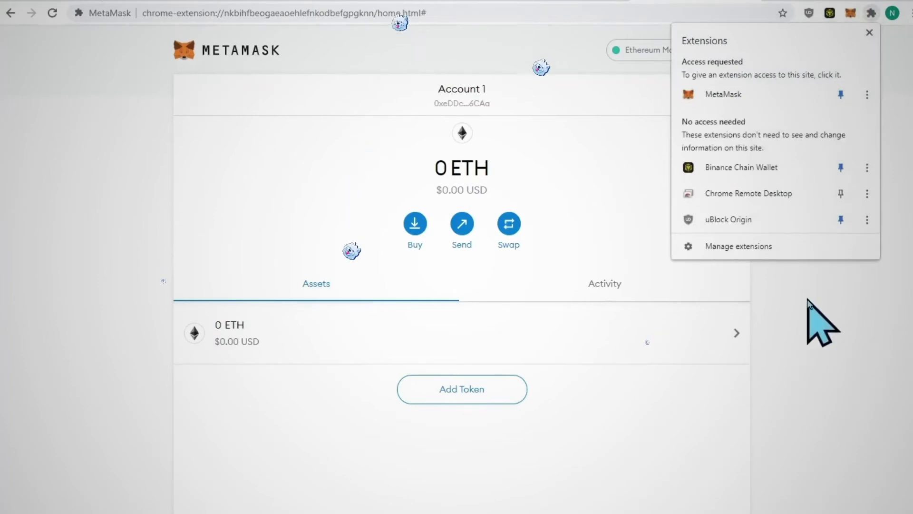
click(813, 304)
- Open the Binance Chain Wallet and switch it to the Binance Smart Chain Network
click(830, 13)
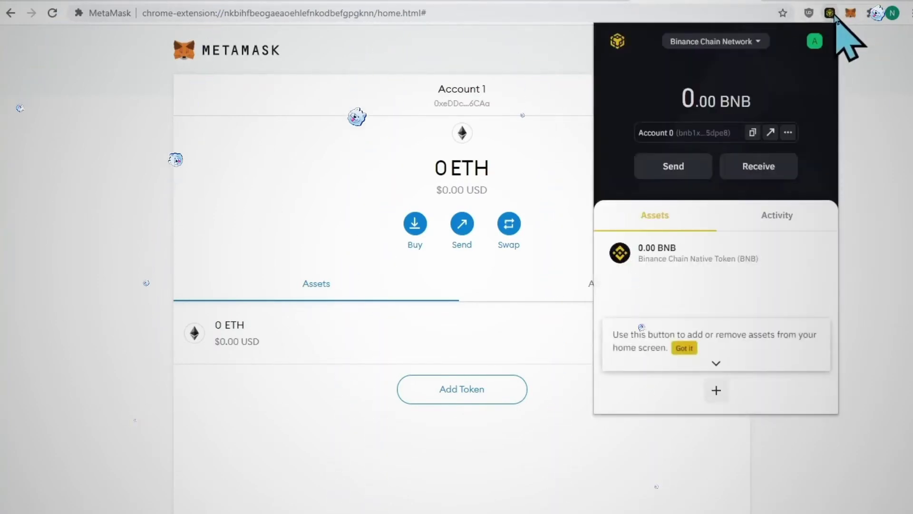
click(714, 42)
click(717, 354)
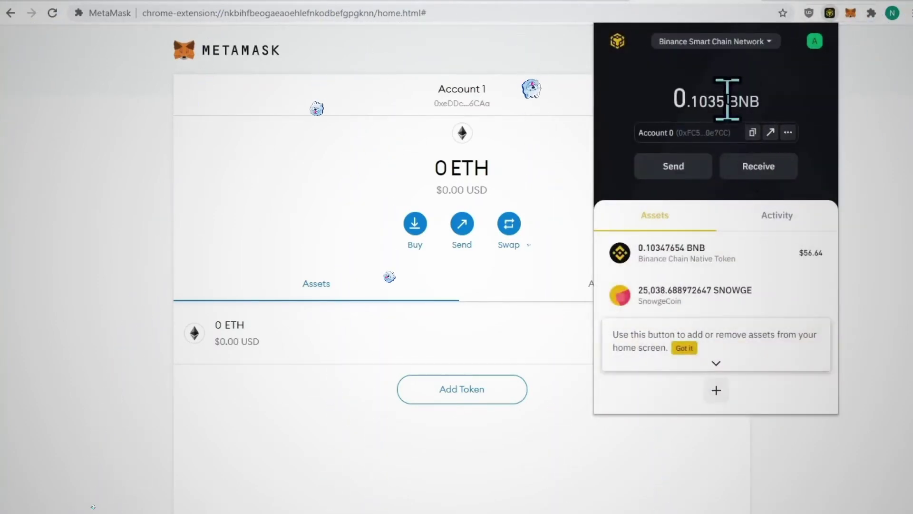
click(850, 13)
click(851, 14)
click(831, 78)
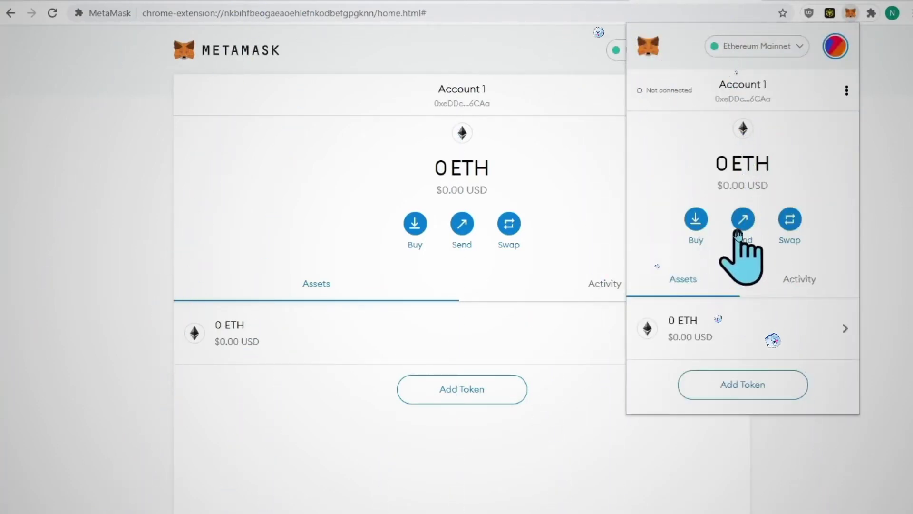
click(773, 52)
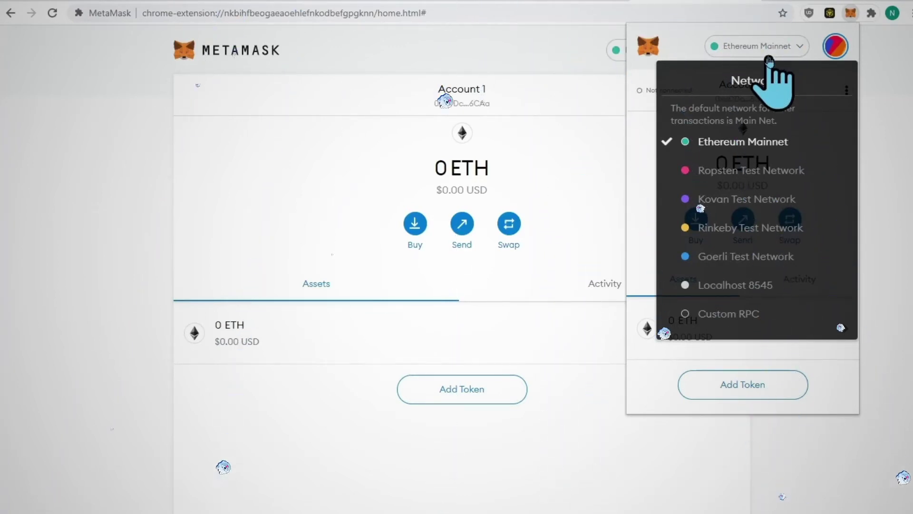
click(759, 312)
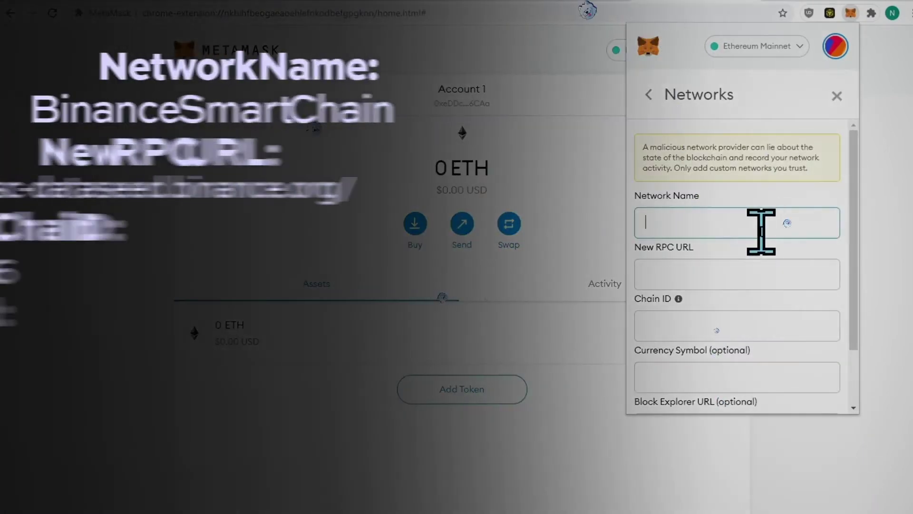
text(Binance Smar)
text(https:)
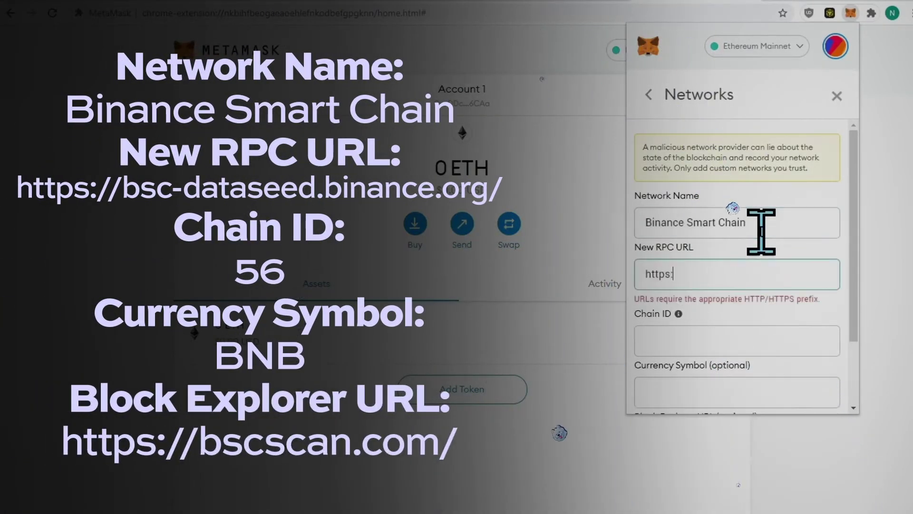
text(//bsc-dataseed.binance.o)
scroll(732, 310, down, 2)
click(722, 358)
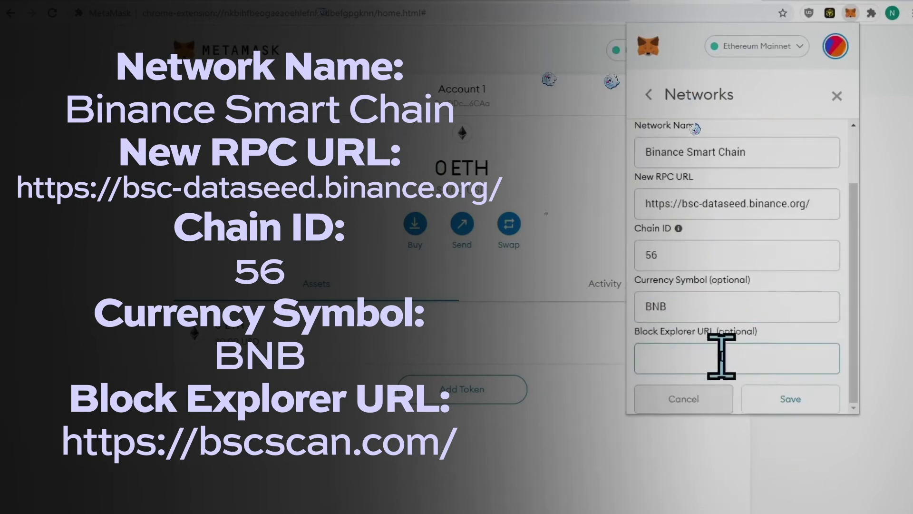
click(762, 403)
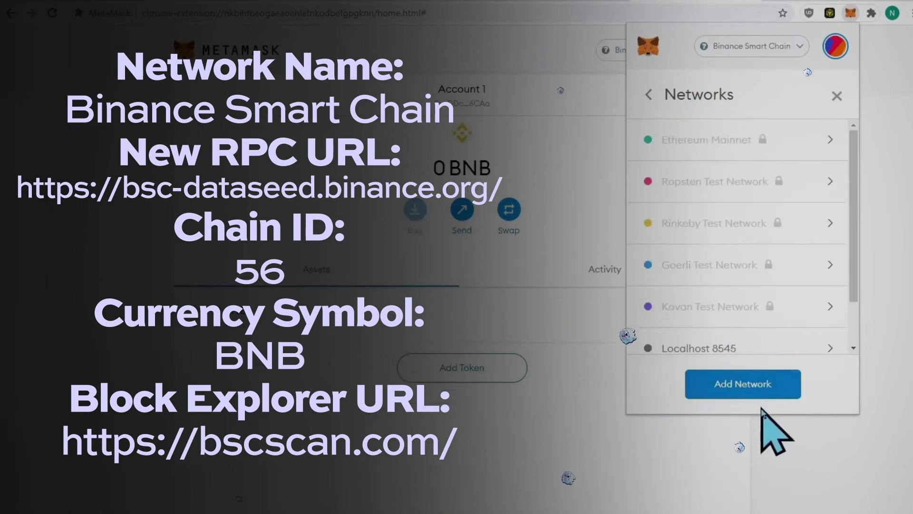
- Select the Binance Smart Chain entry in MetaMask's networks, return to the account view, and copy the Account 1 address
scroll(763, 320, down, 2)
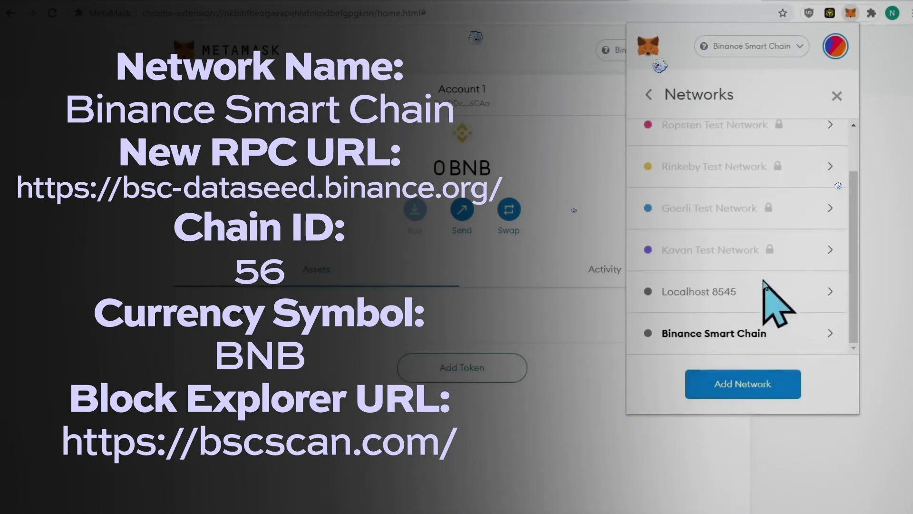
click(746, 337)
scroll(747, 333, down, 3)
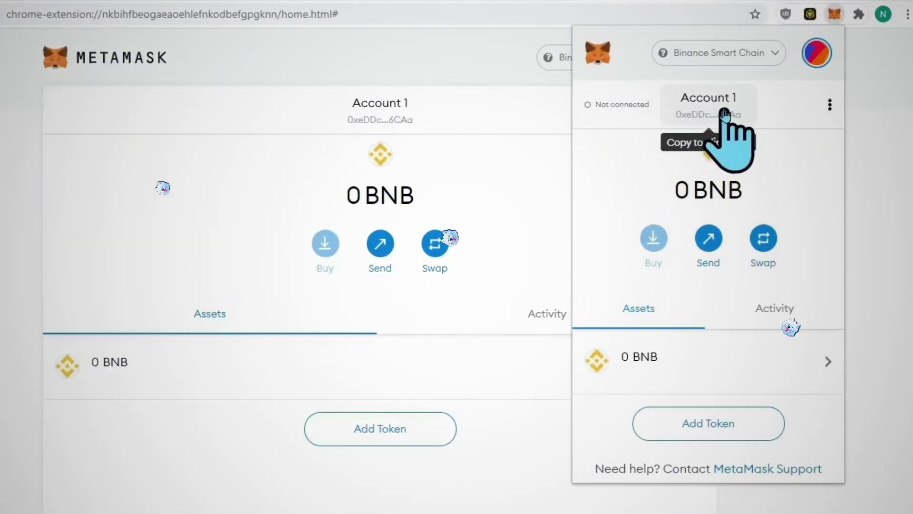
click(724, 112)
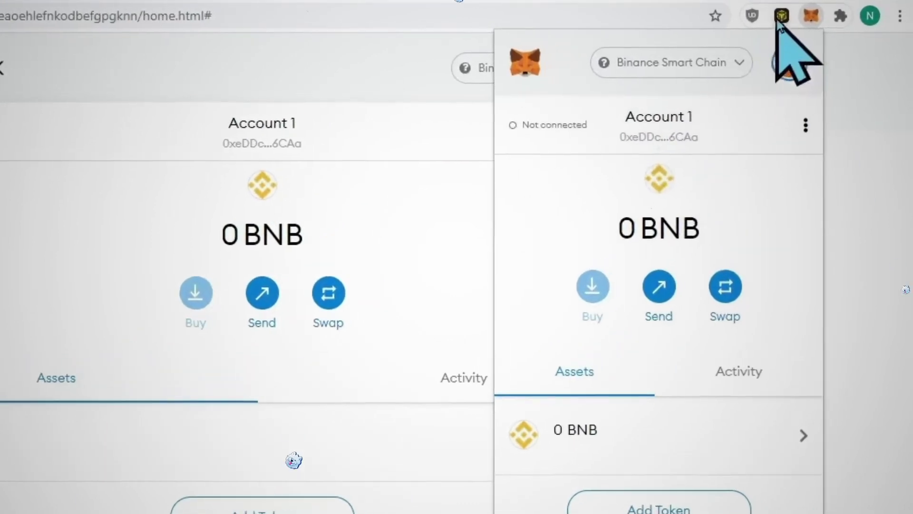
- Start a BNB transfer from the Binance Chain Wallet and paste the copied MetaMask account address as the recipient
click(785, 18)
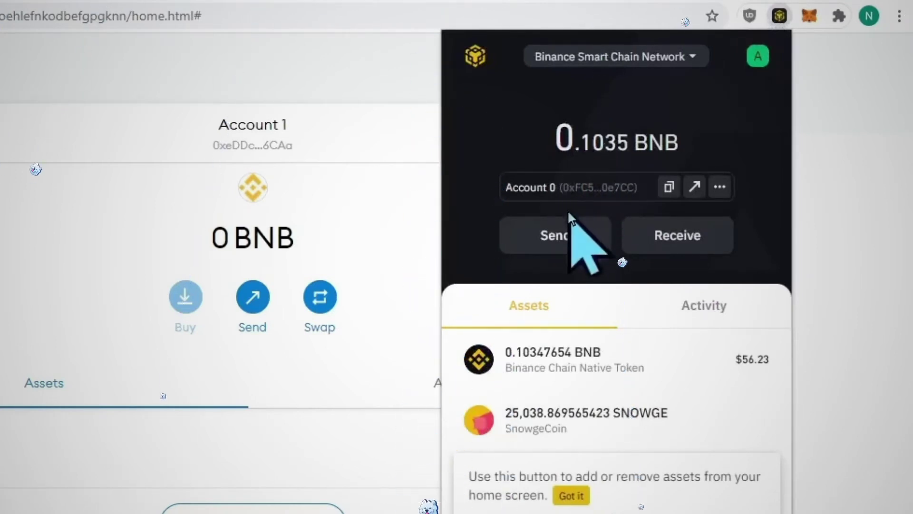
click(575, 235)
click(566, 225)
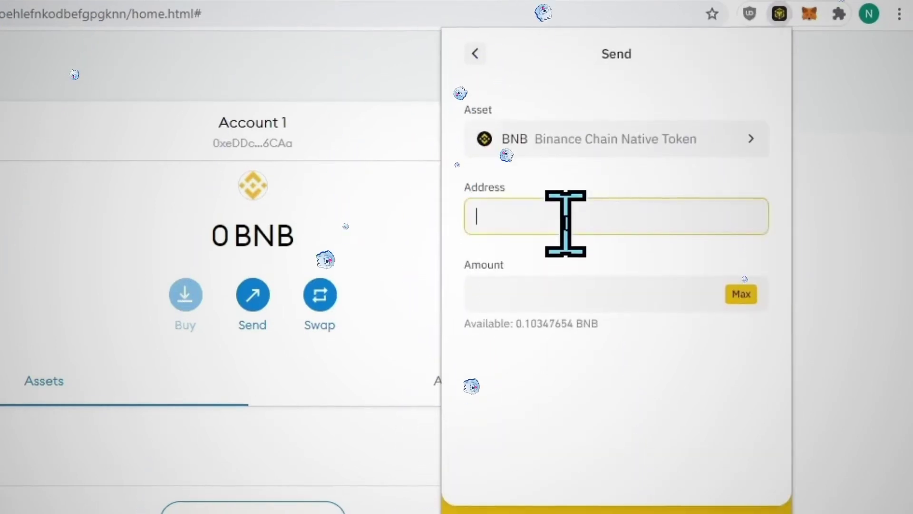
right_click(566, 220)
click(618, 373)
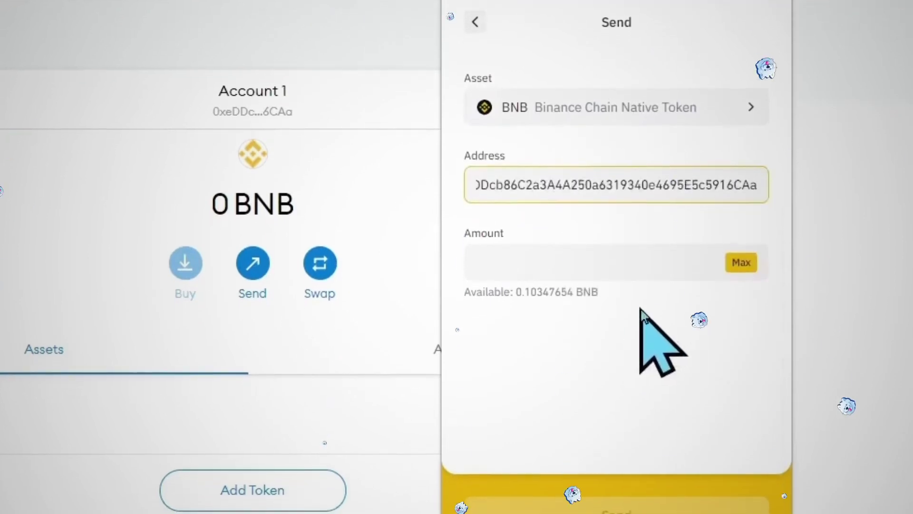
- Set the transfer amount to the maximum available BNB, 0.10347654, and confirm sending it on the Binance Smart Chain Network
click(741, 272)
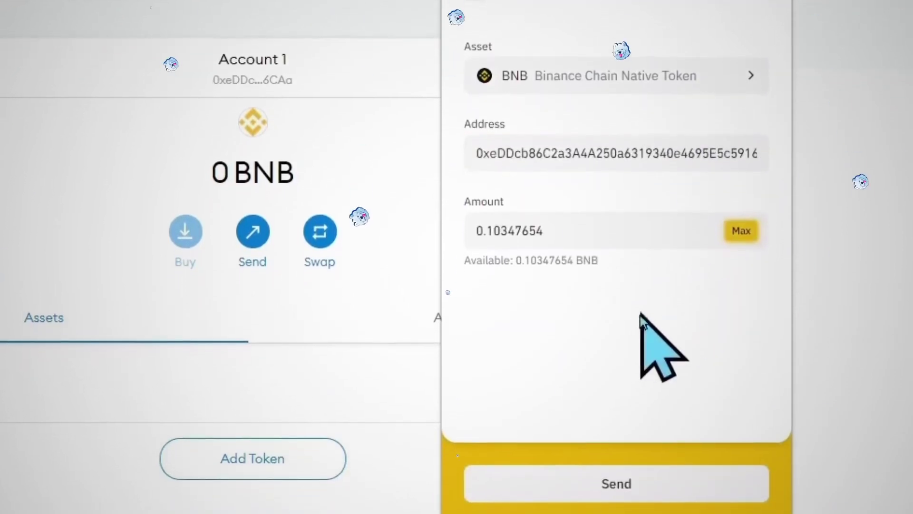
click(616, 478)
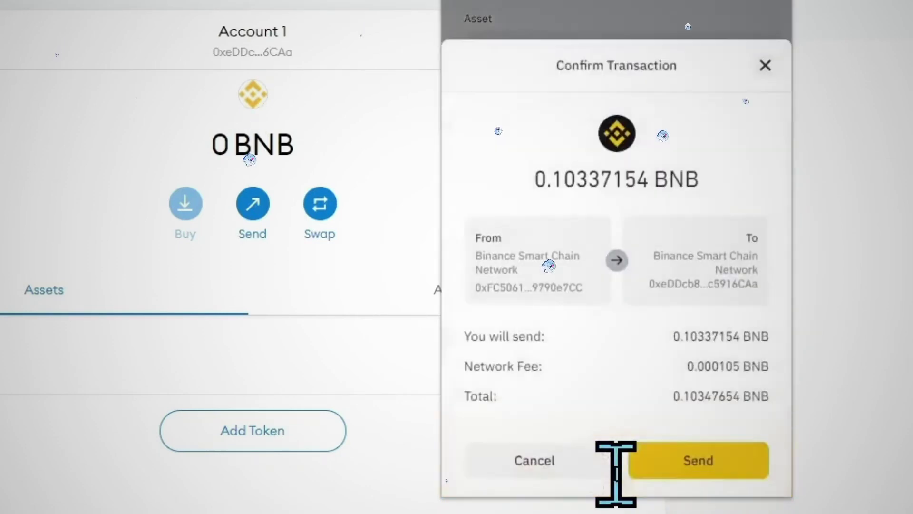
click(657, 464)
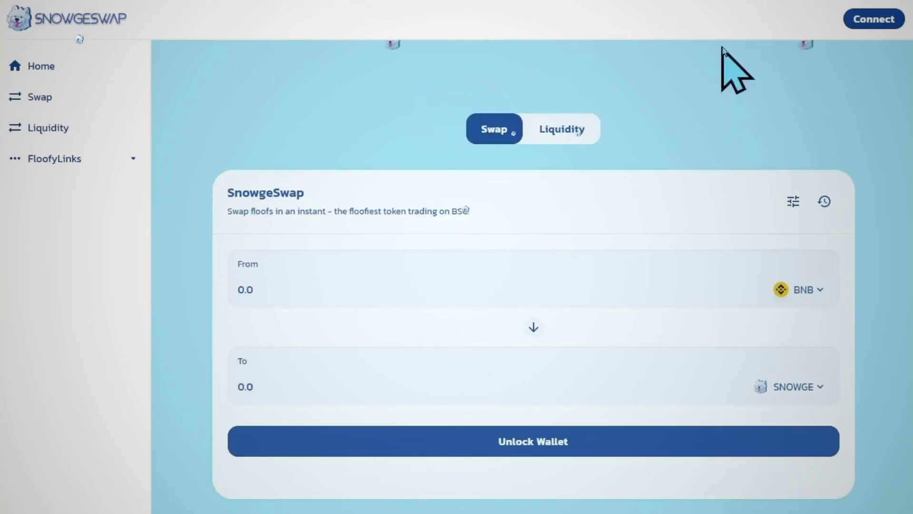
- Check the MetaMask balance, and connect SnowgeSwap to MetaMask with Account 1
click(838, 1)
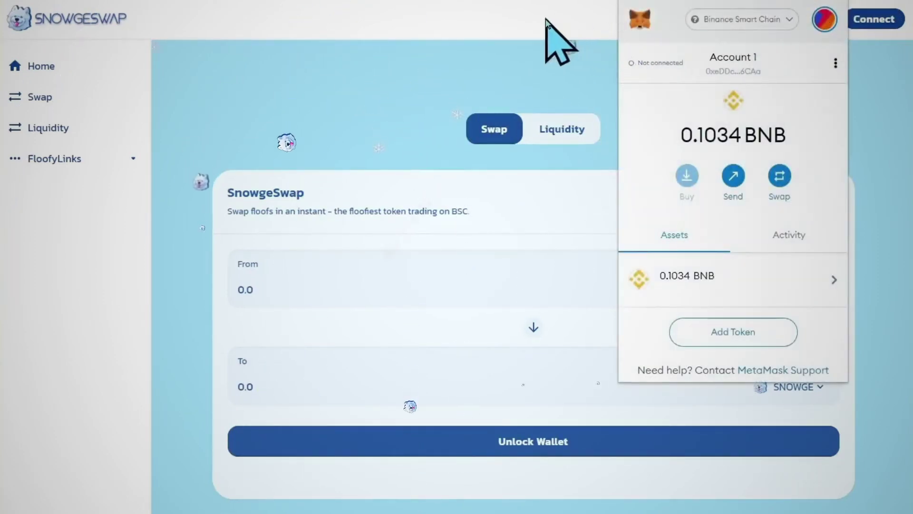
click(566, 36)
click(869, 20)
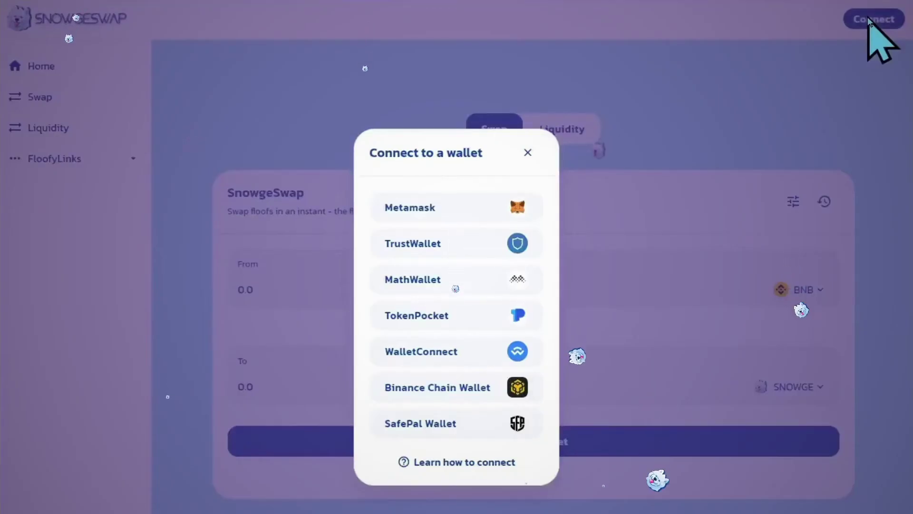
click(459, 217)
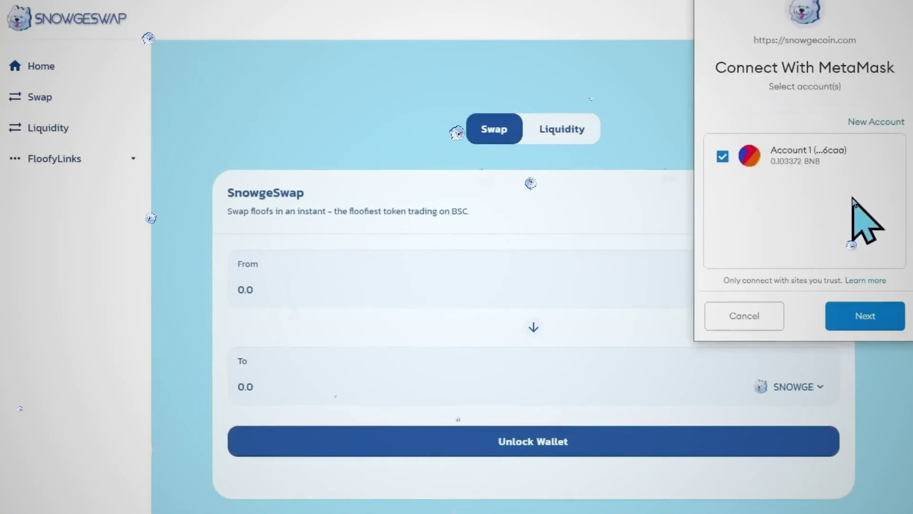
click(861, 327)
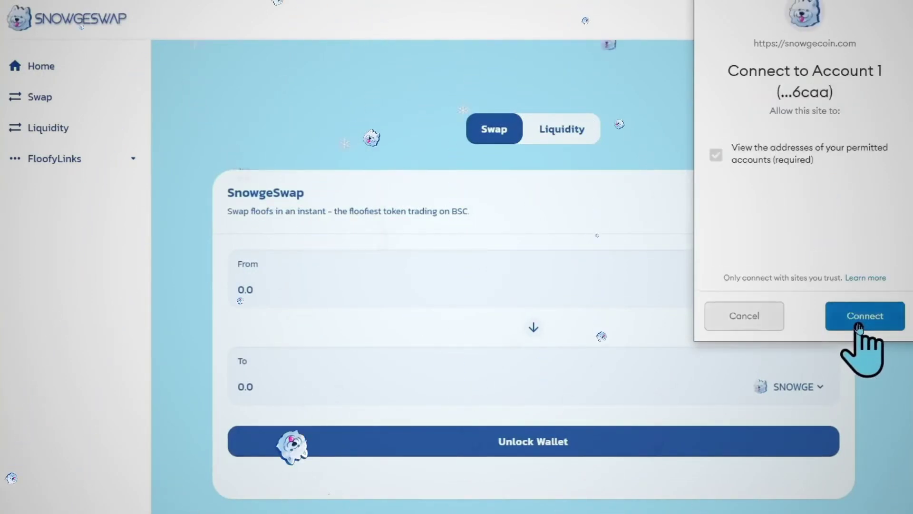
click(863, 324)
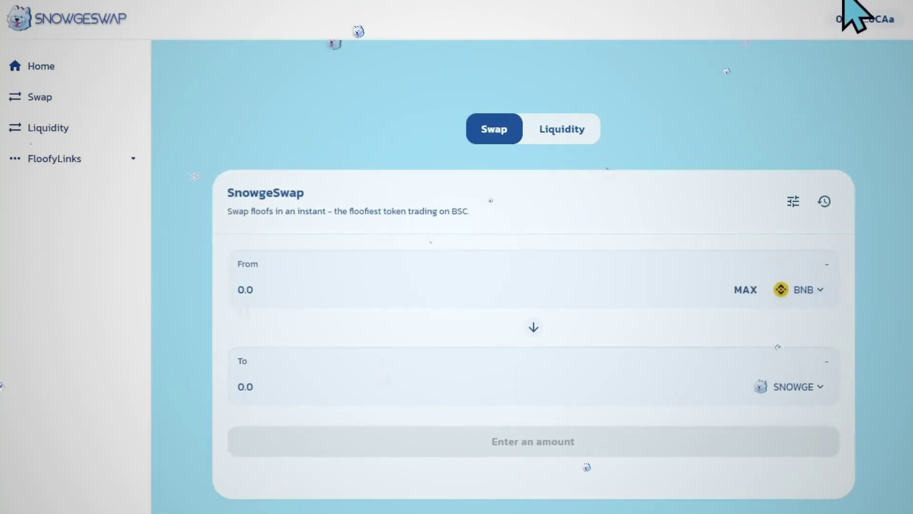
- Set the BNB to SNOWGE swap to the maximum amount of 0.09337154 BNB and use a 9% slippage tolerance
click(799, 290)
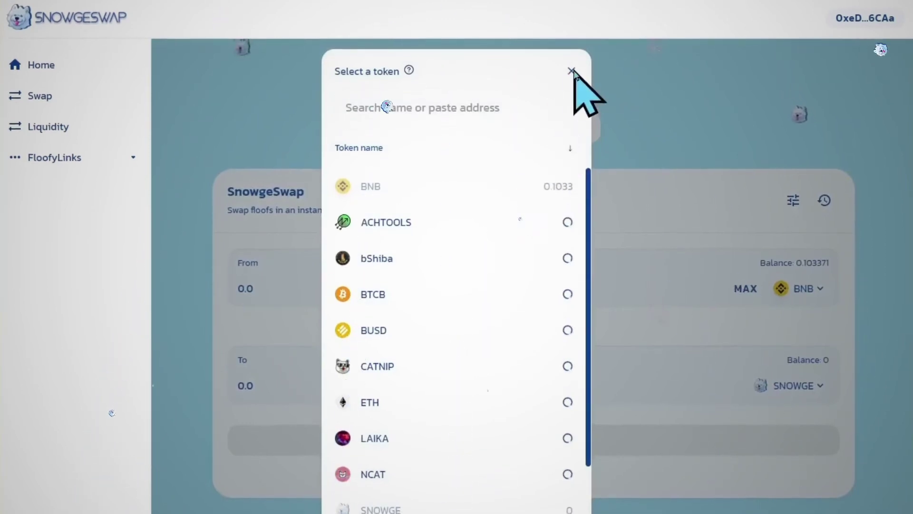
click(572, 72)
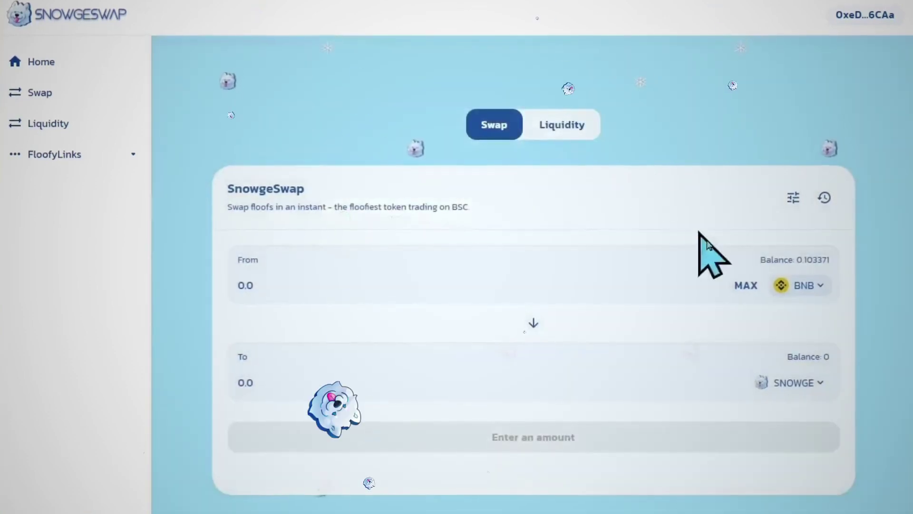
click(747, 284)
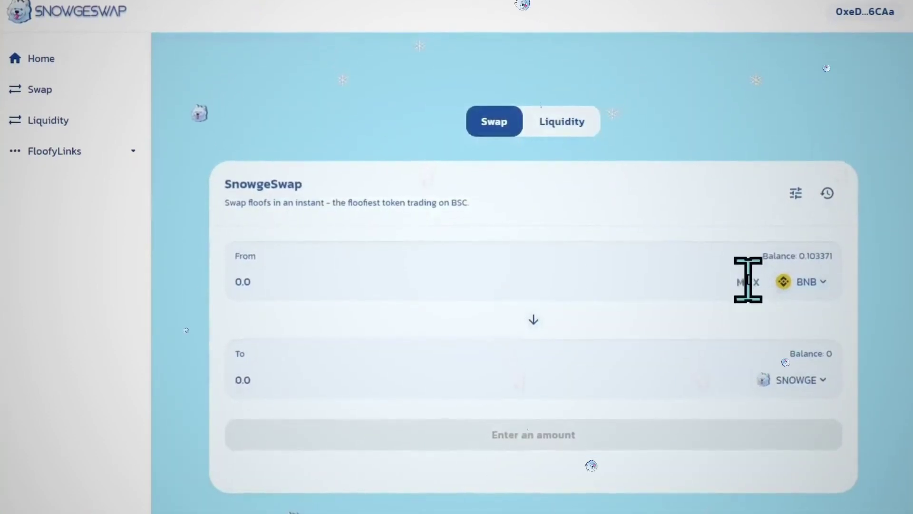
scroll(747, 278, down, 1)
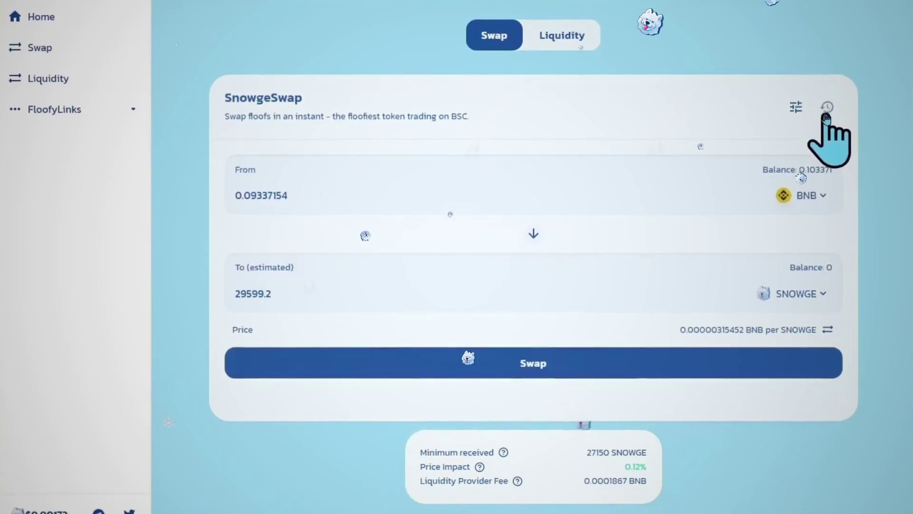
click(801, 109)
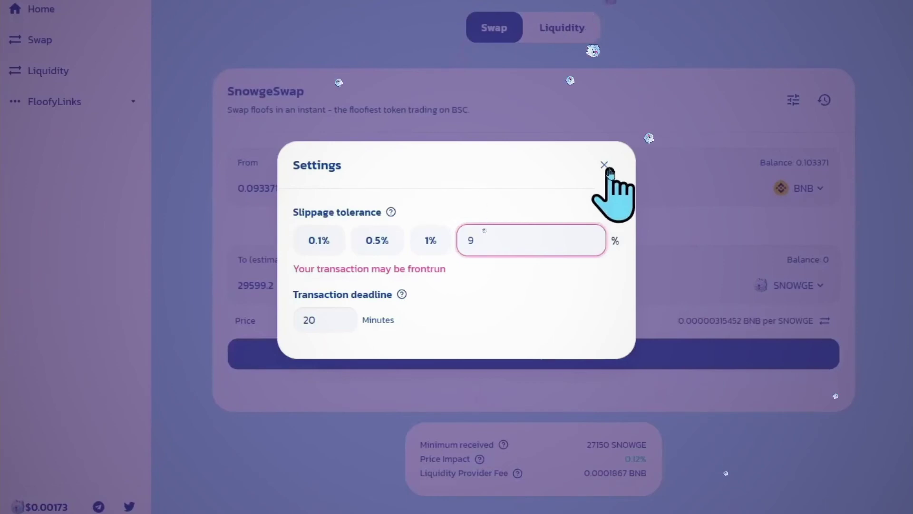
click(605, 166)
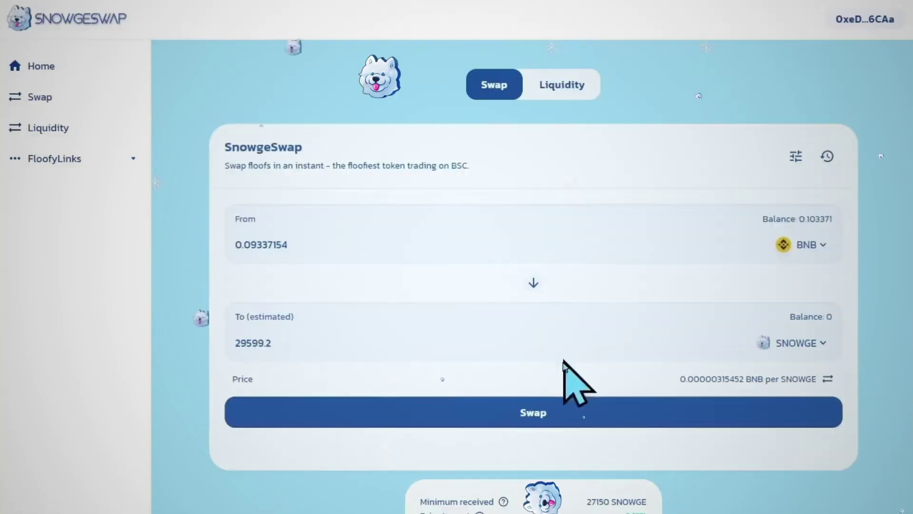
- Submit the BNB to SNOWGE swap, approve the transaction in MetaMask, and dismiss the submission notice
click(550, 361)
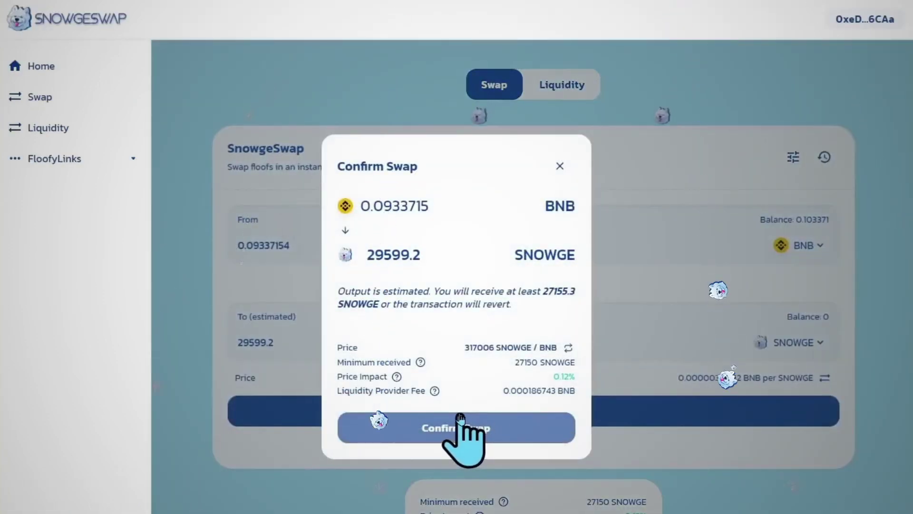
click(459, 428)
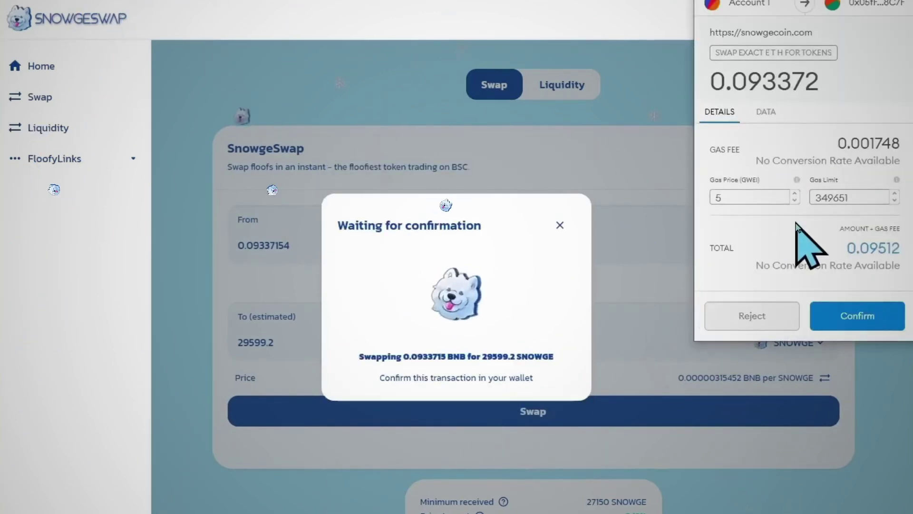
click(844, 315)
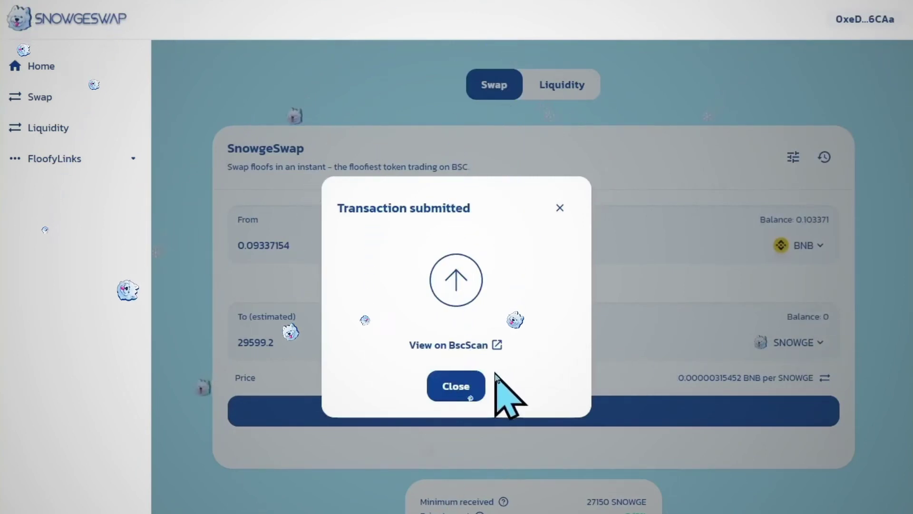
click(456, 397)
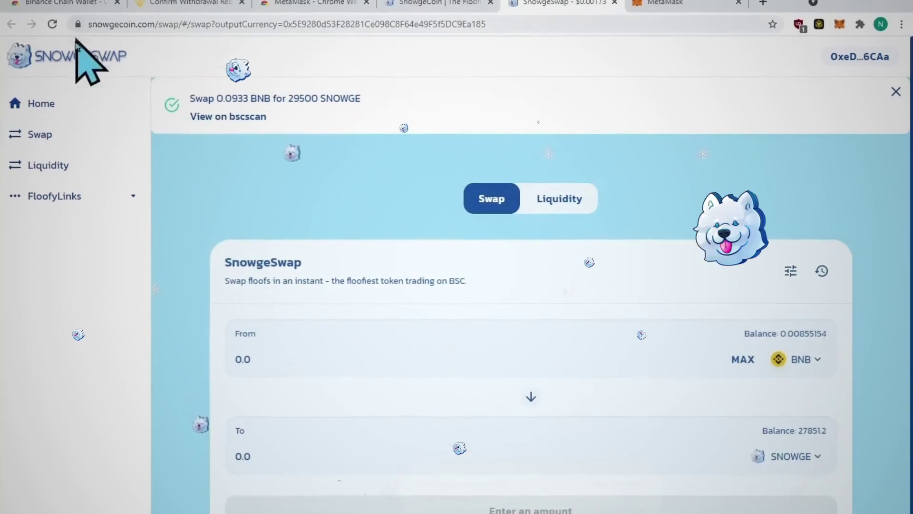
- Switch to the SnowgeCoin home page, check MetaMask's asset list, and copy the token address shown below the partner logos
click(453, 12)
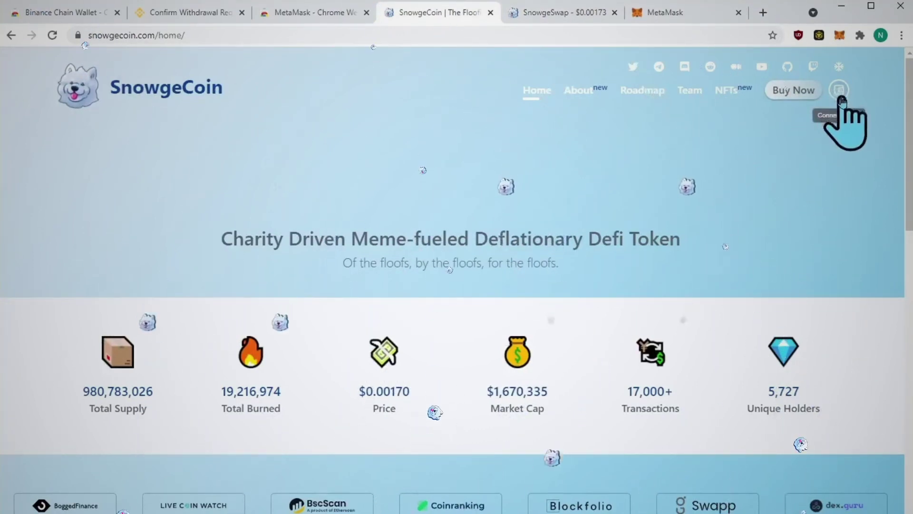
click(839, 35)
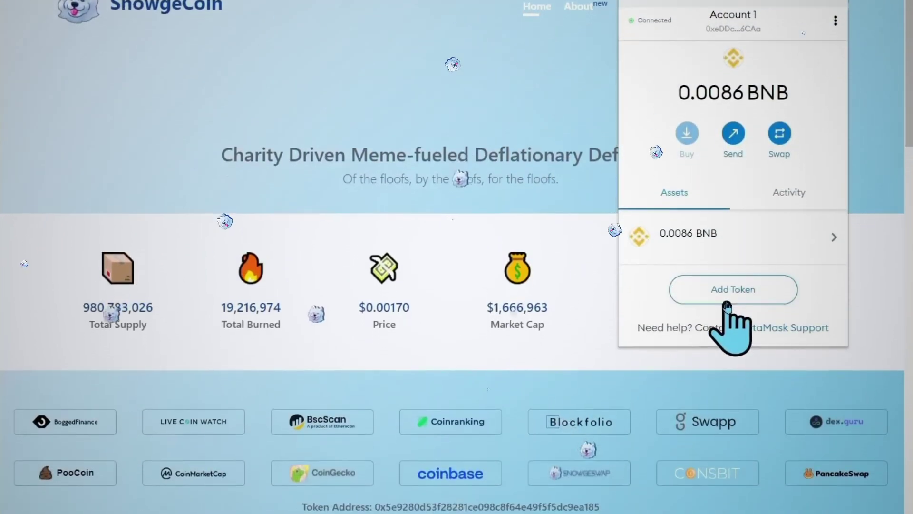
drag(376, 479, 600, 456)
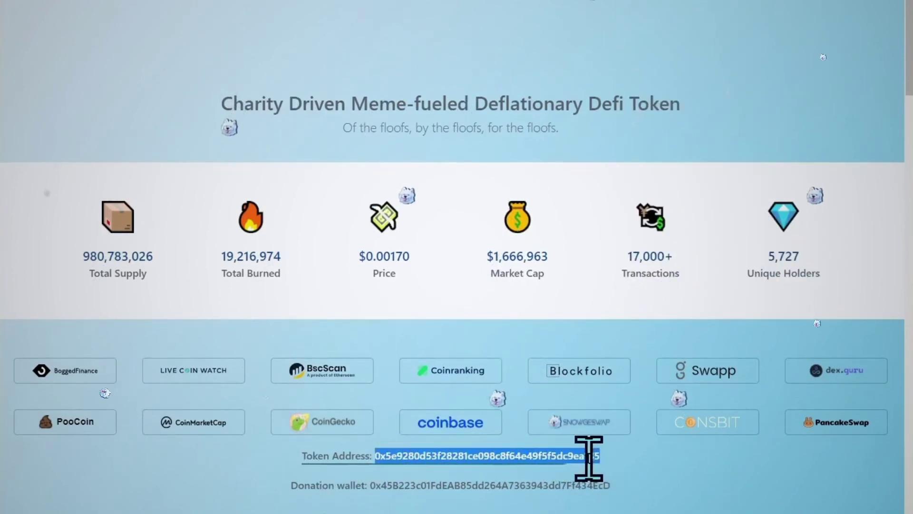
right_click(589, 459)
click(614, 468)
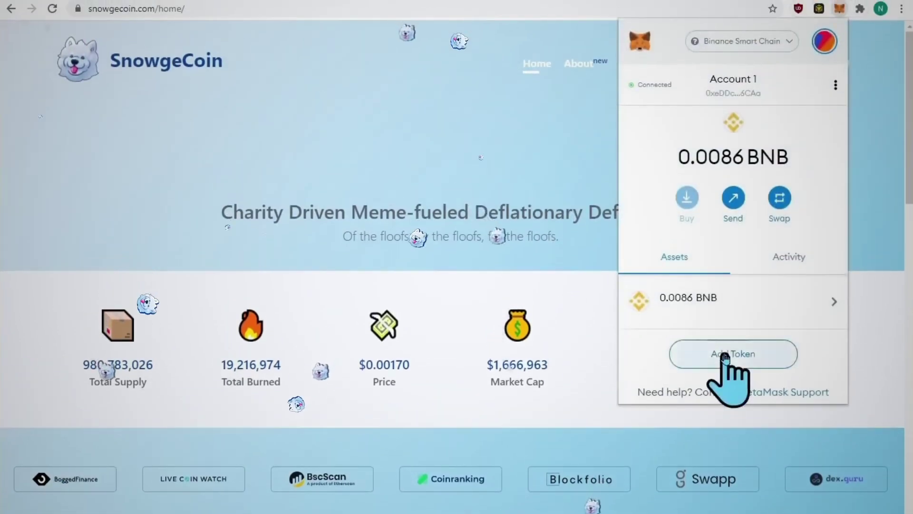
- Add SNOWGE to MetaMask as a custom token using the copied contract address
click(723, 329)
right_click(686, 180)
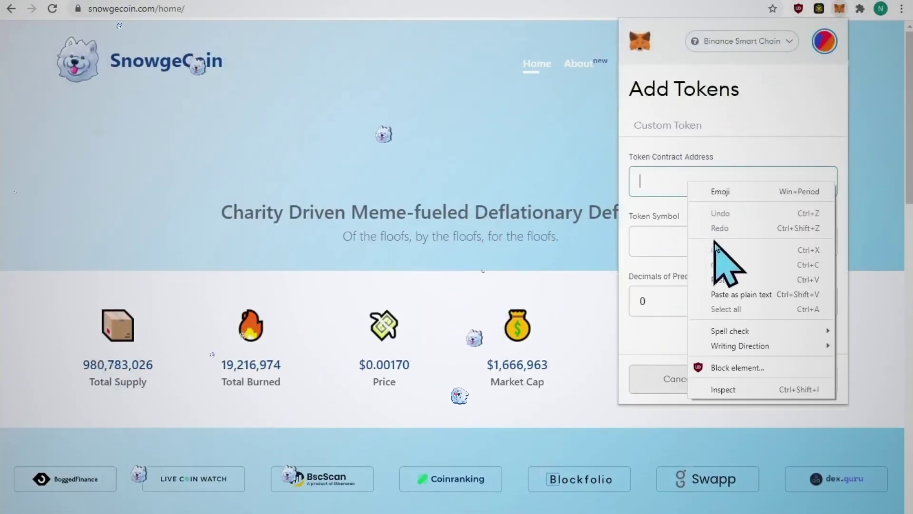
click(720, 279)
click(758, 380)
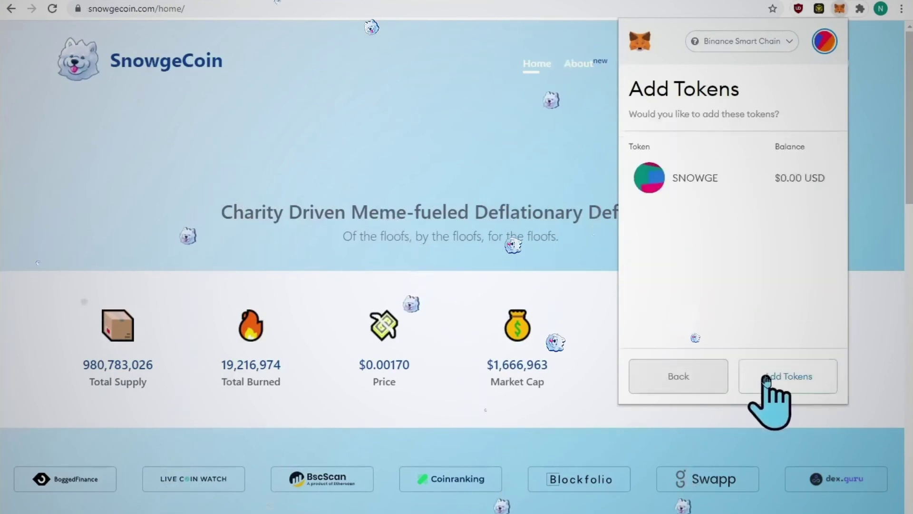
click(760, 384)
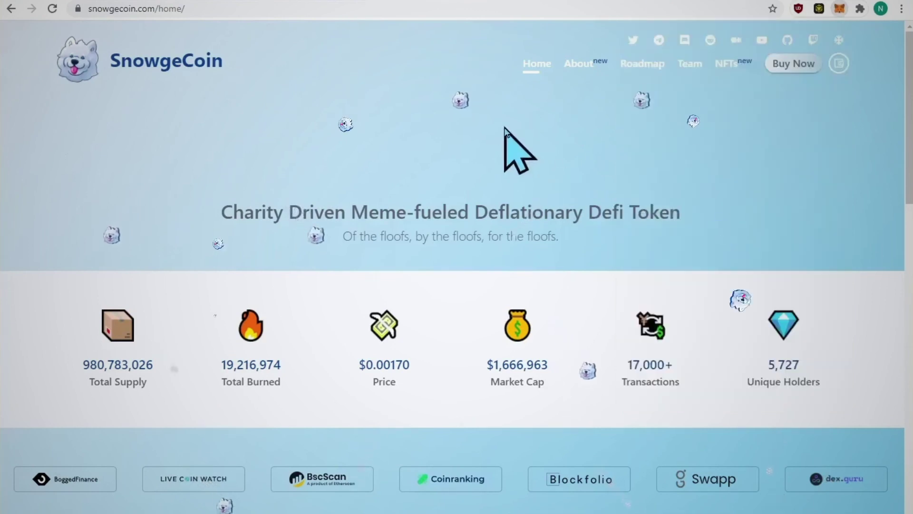
- View the connected wallet's SnowgeCoin and BNB balances on the SnowgeCoin site
click(523, 127)
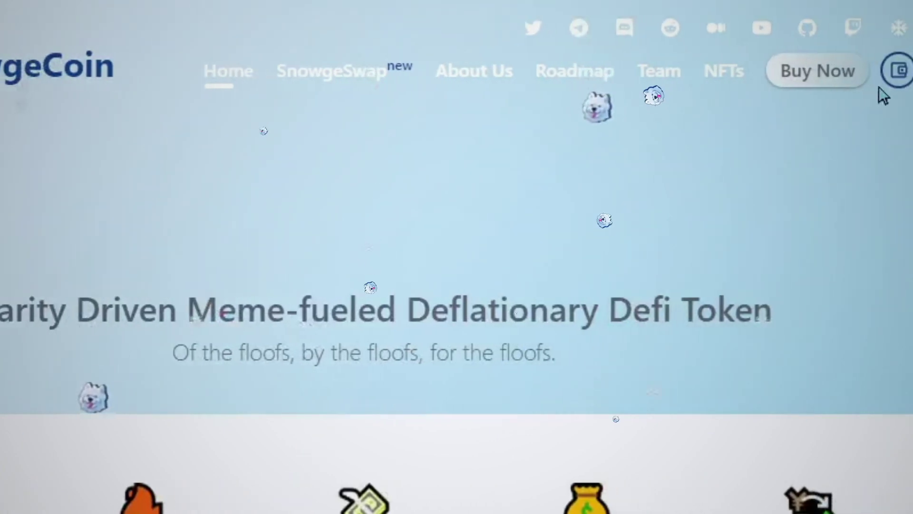
click(823, 73)
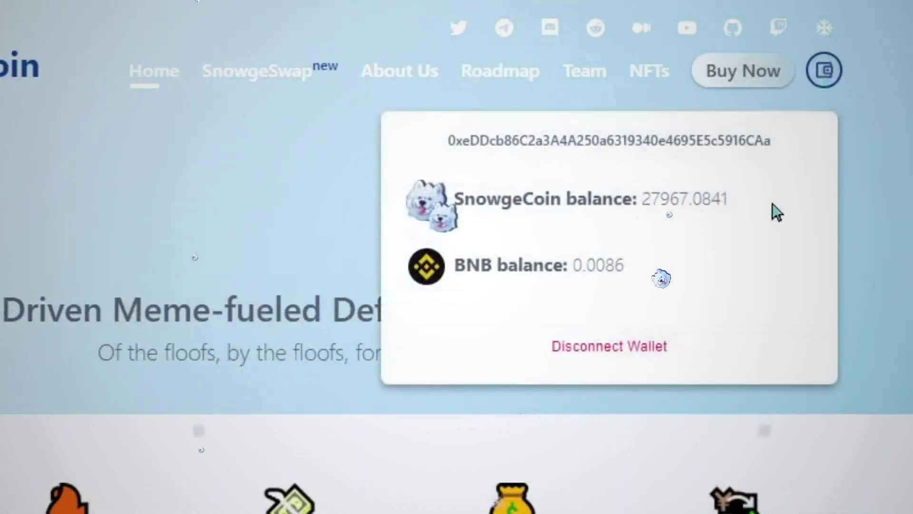